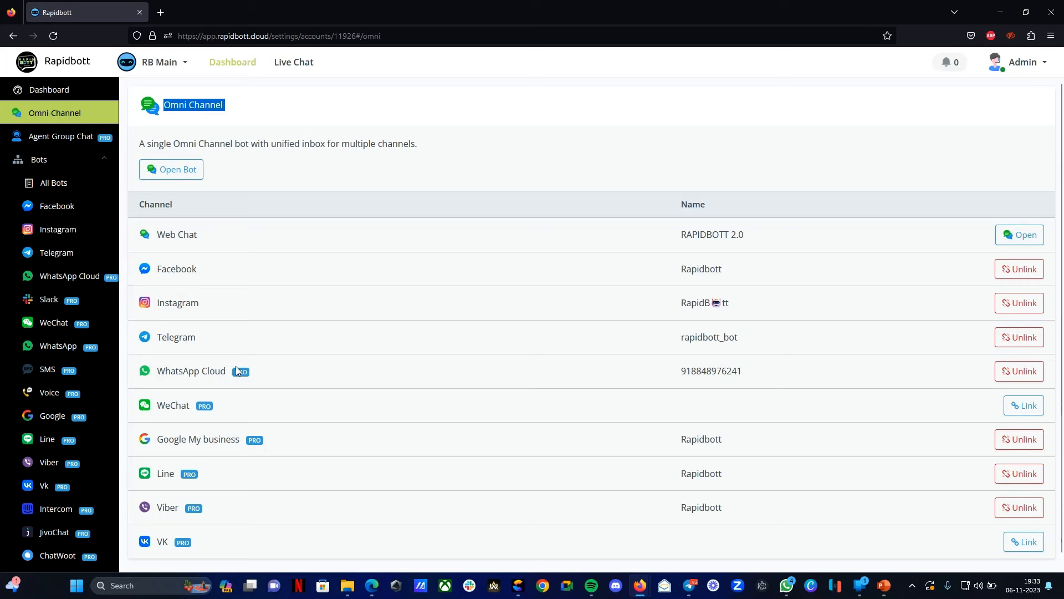
Open the Omni Channel bot and go to its SSO settings
{"action": "left_click", "coordinate": [446, 157]}
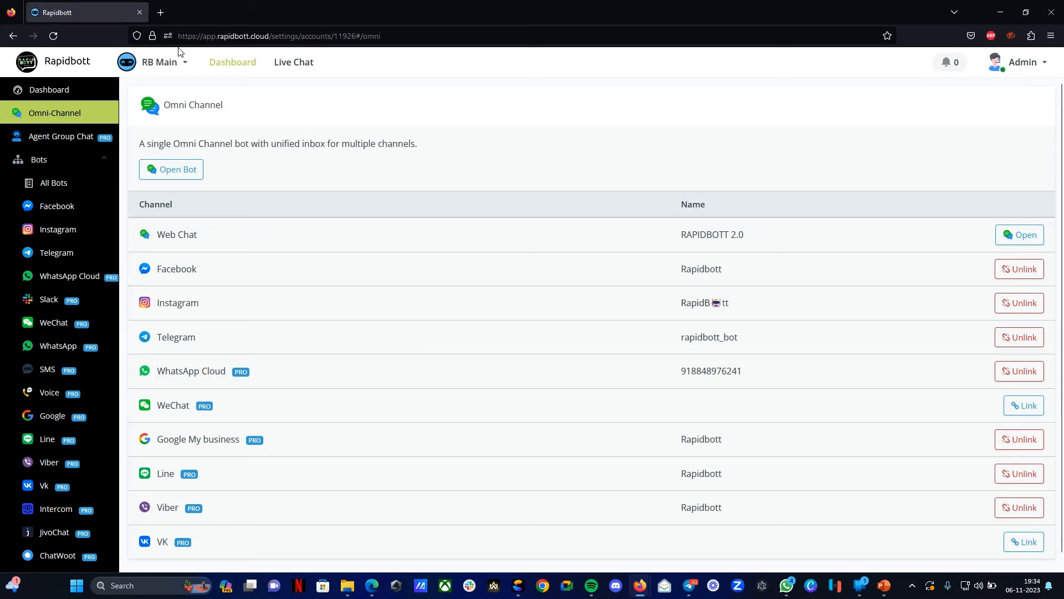
{"action": "left_click", "coordinate": [181, 173]}
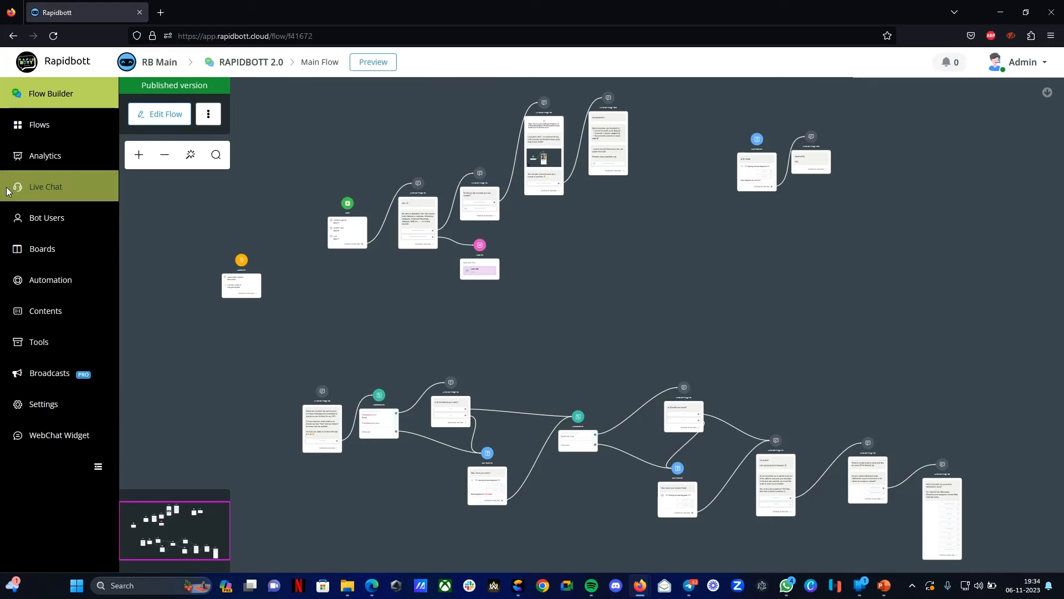
{"action": "left_click", "coordinate": [13, 203]}
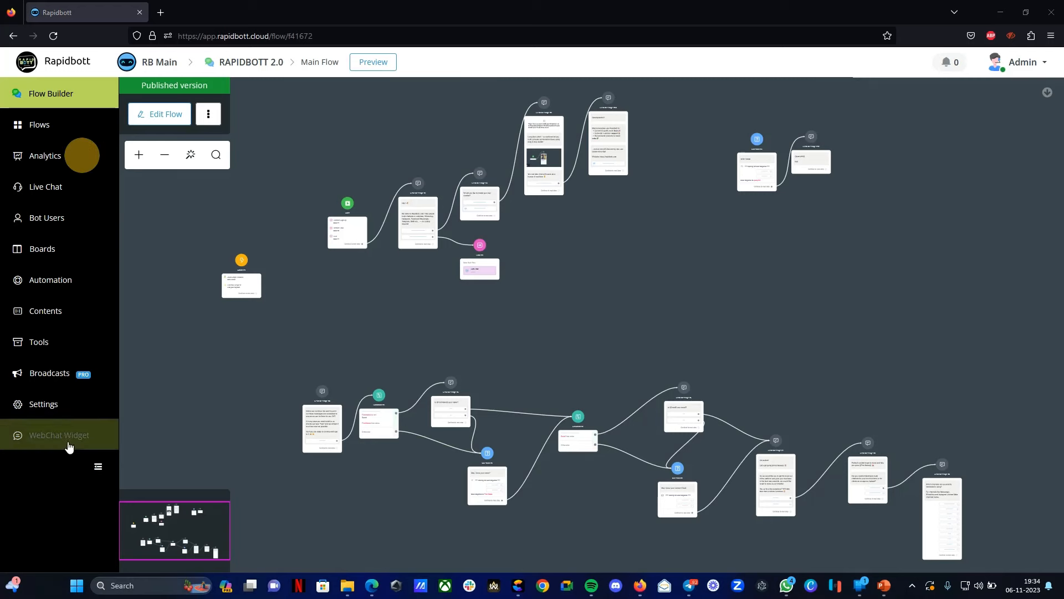
{"action": "left_click", "coordinate": [69, 405]}
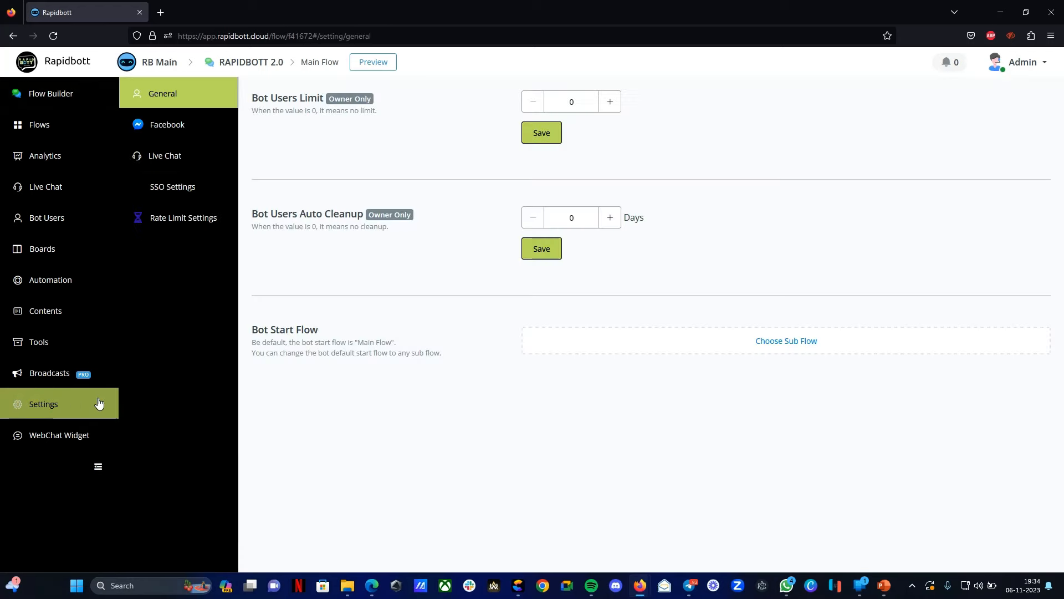
{"action": "left_click", "coordinate": [177, 189]}
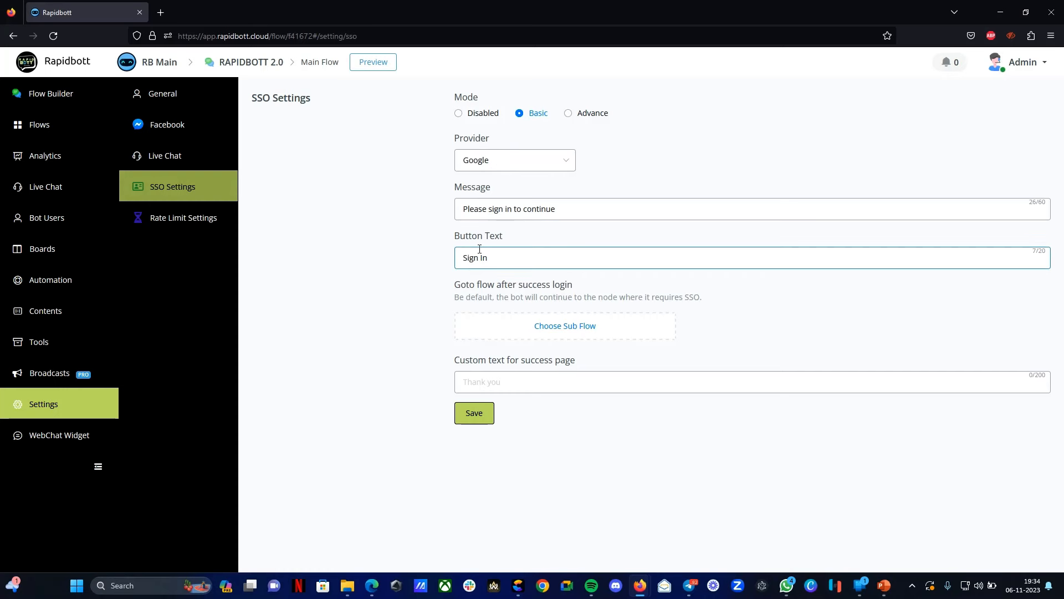
Compare the Advance SSO mode with Basic and examine the sign-in provider choices available in Basic mode
{"action": "left_click", "coordinate": [570, 114]}
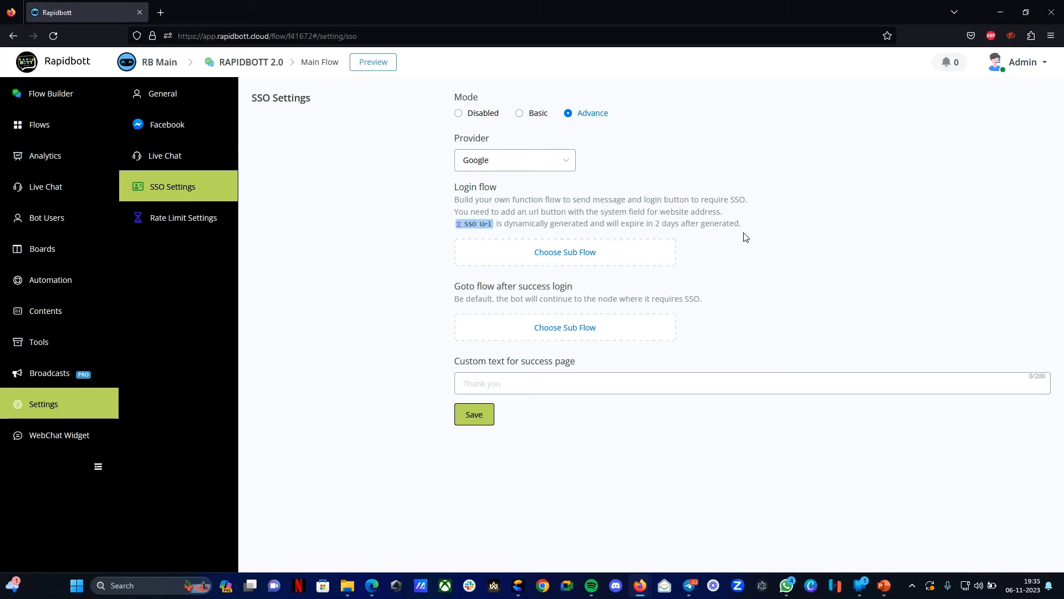
{"action": "left_click", "coordinate": [519, 114]}
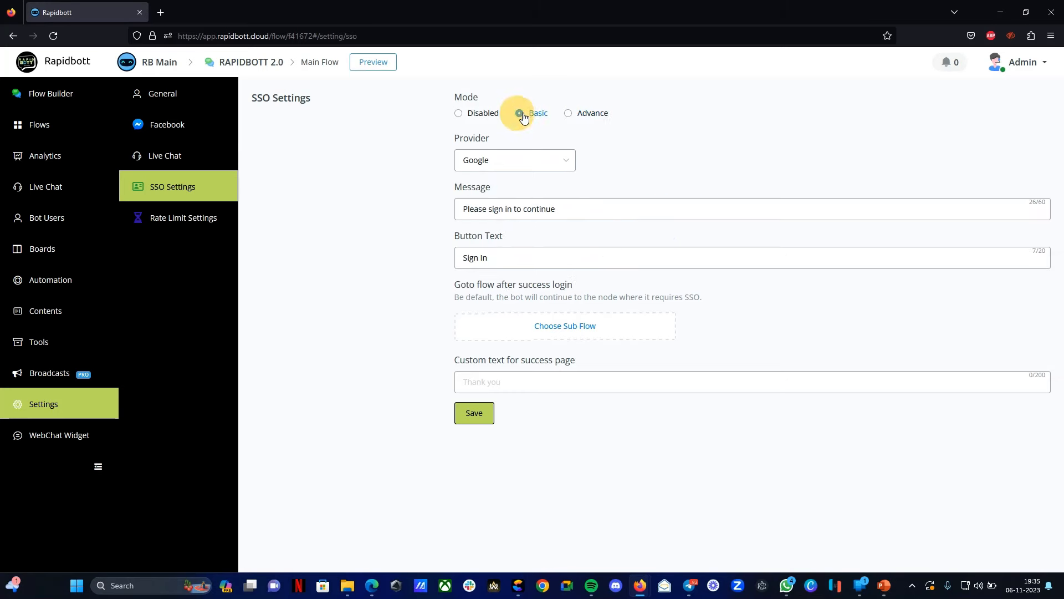
{"action": "left_click", "coordinate": [492, 162]}
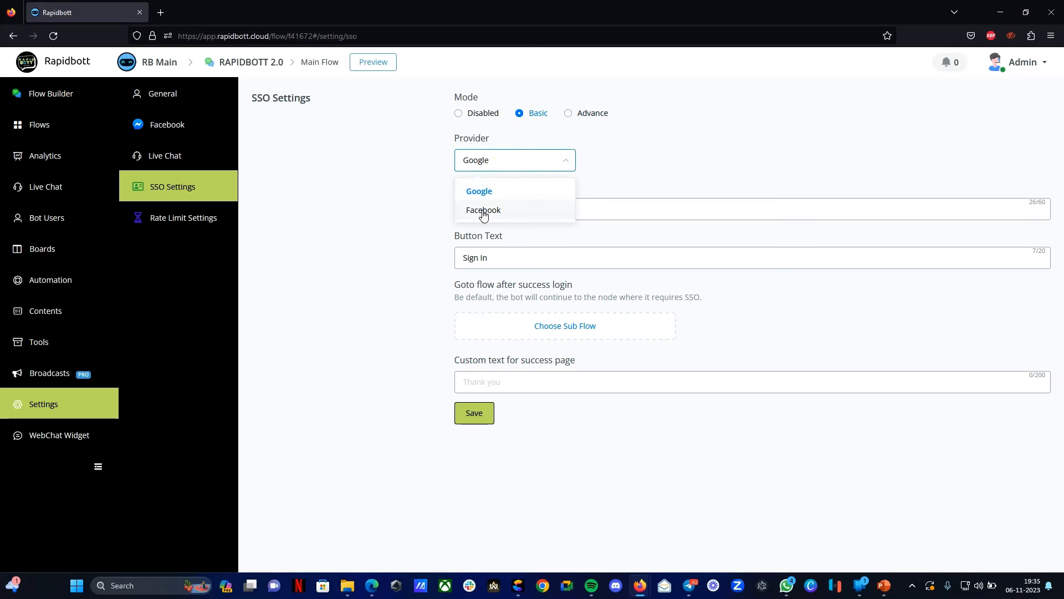
{"action": "left_click", "coordinate": [690, 136]}
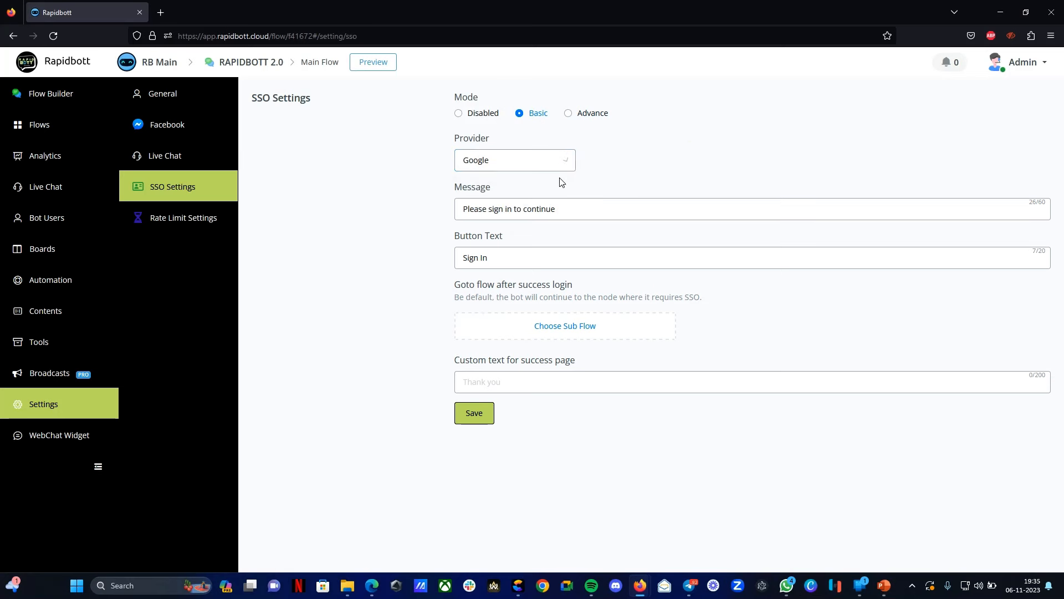
{"action": "left_click", "coordinate": [511, 166]}
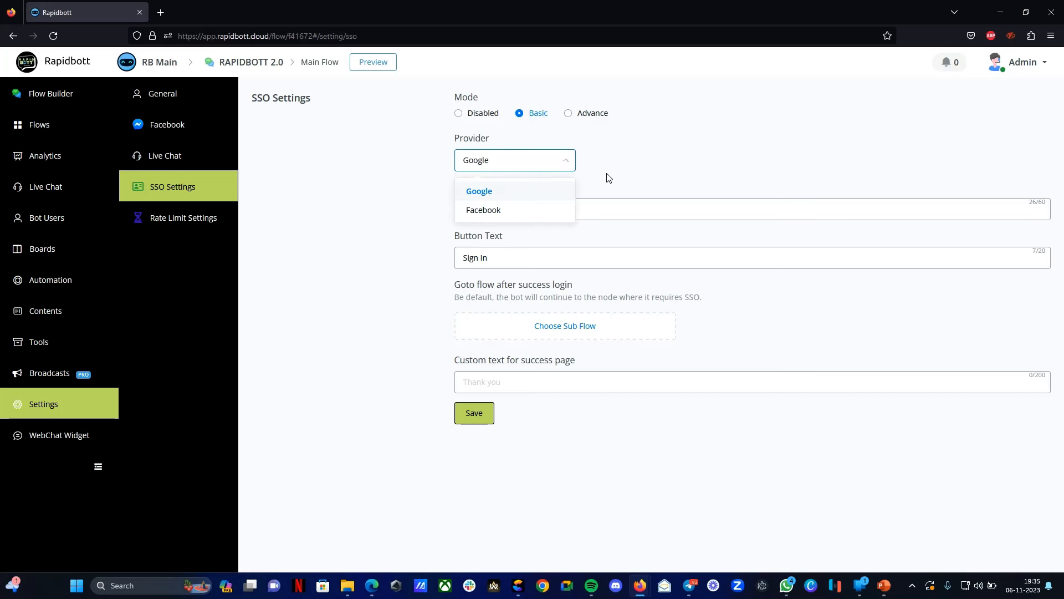
{"action": "left_click", "coordinate": [673, 156]}
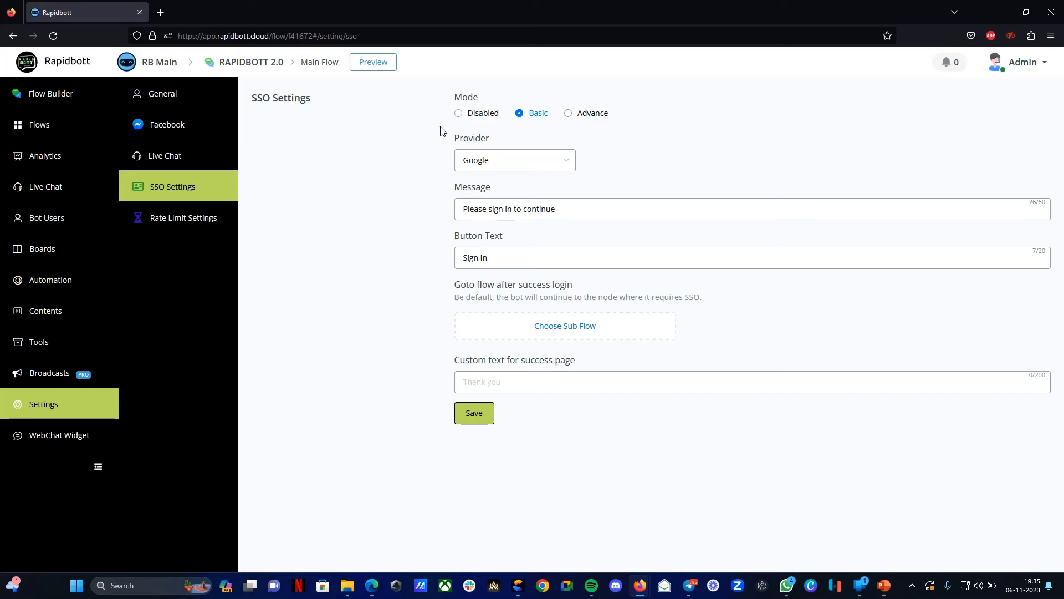
{"action": "left_click", "coordinate": [488, 161]}
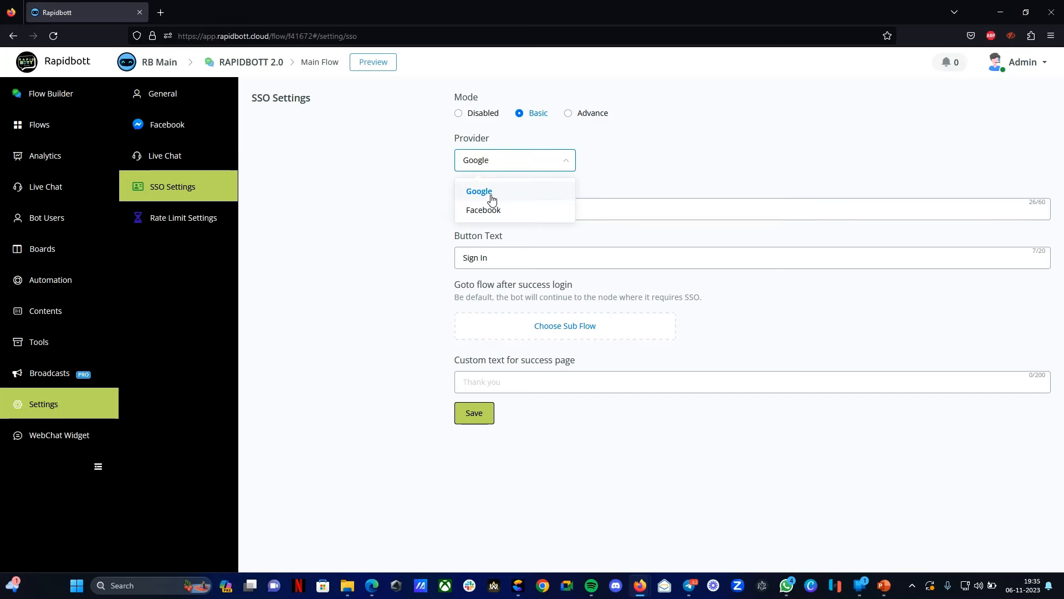
{"action": "left_click", "coordinate": [629, 162]}
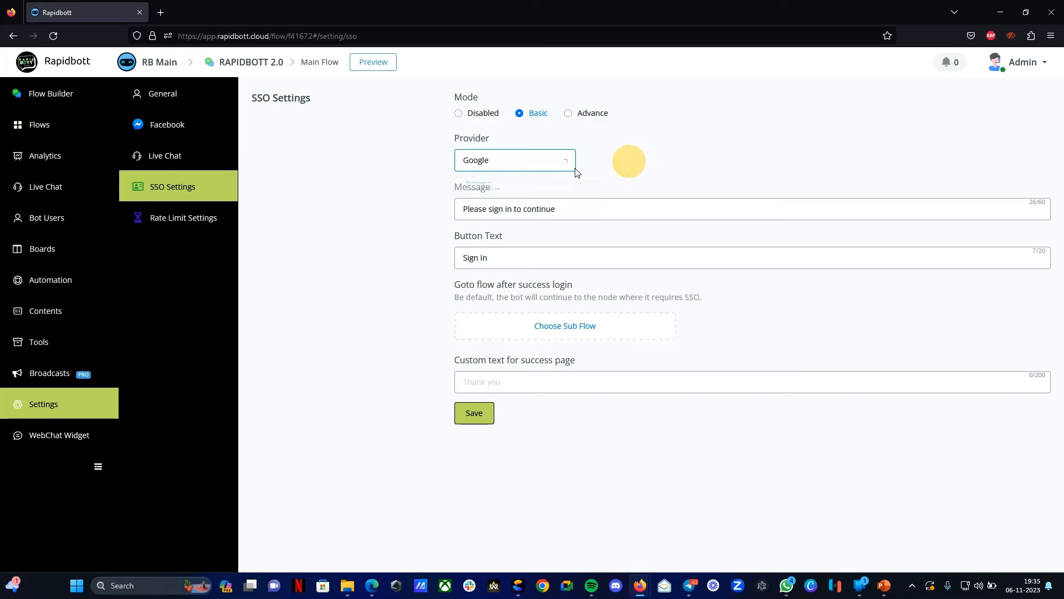
{"action": "left_click", "coordinate": [478, 164]}
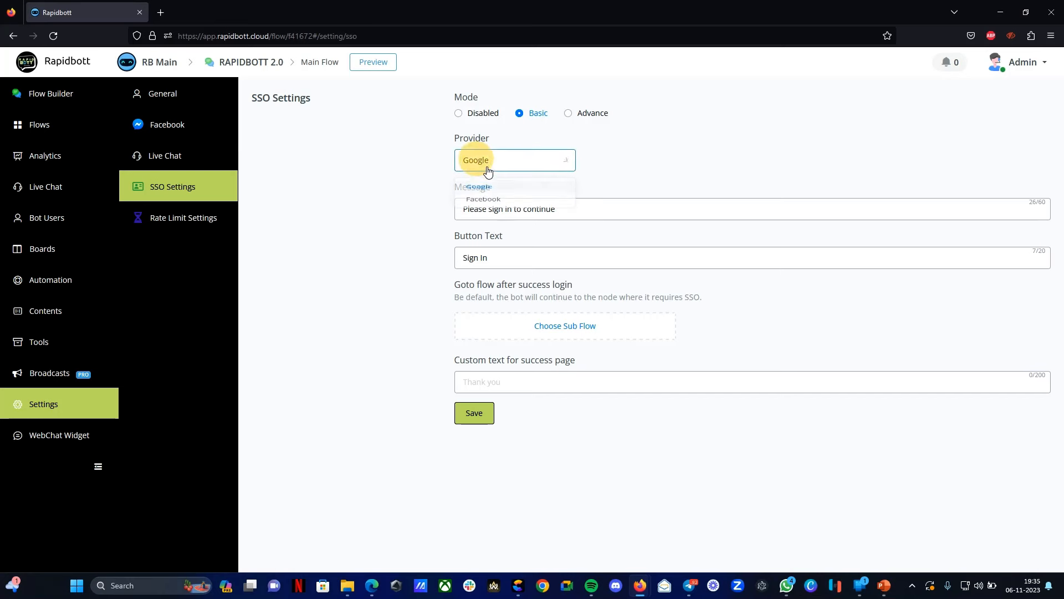
{"action": "left_click", "coordinate": [656, 161]}
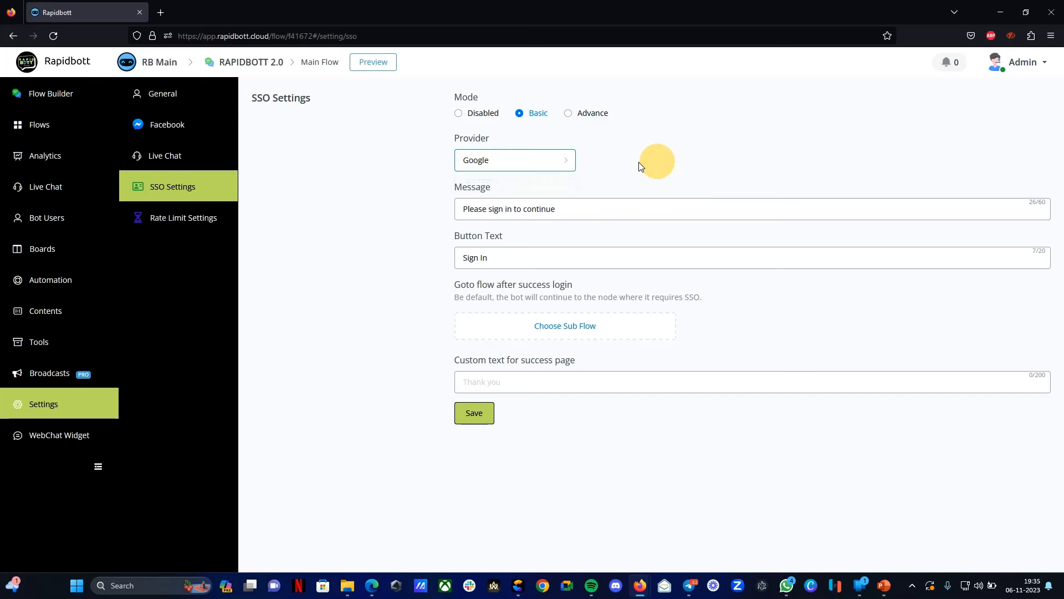
Save the SSO settings in Basic mode with Google as the provider
{"action": "left_click_drag", "start_coordinate": [455, 187], "coordinate": [530, 197]}
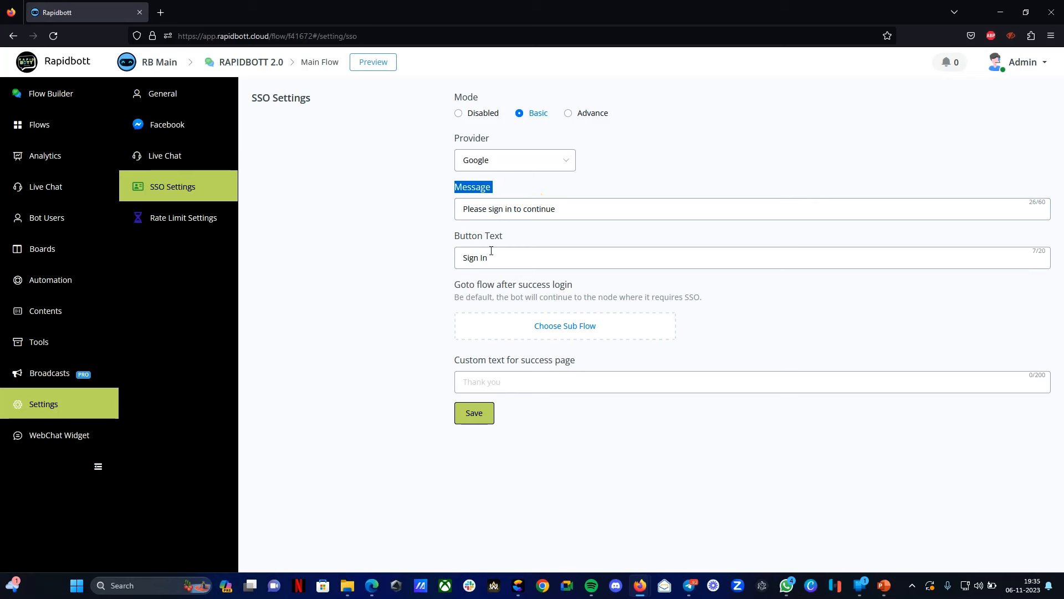
{"action": "left_click", "coordinate": [729, 148]}
{"action": "left_click", "coordinate": [475, 418]}
{"action": "left_click_drag", "start_coordinate": [900, 84], "coordinate": [978, 84]}
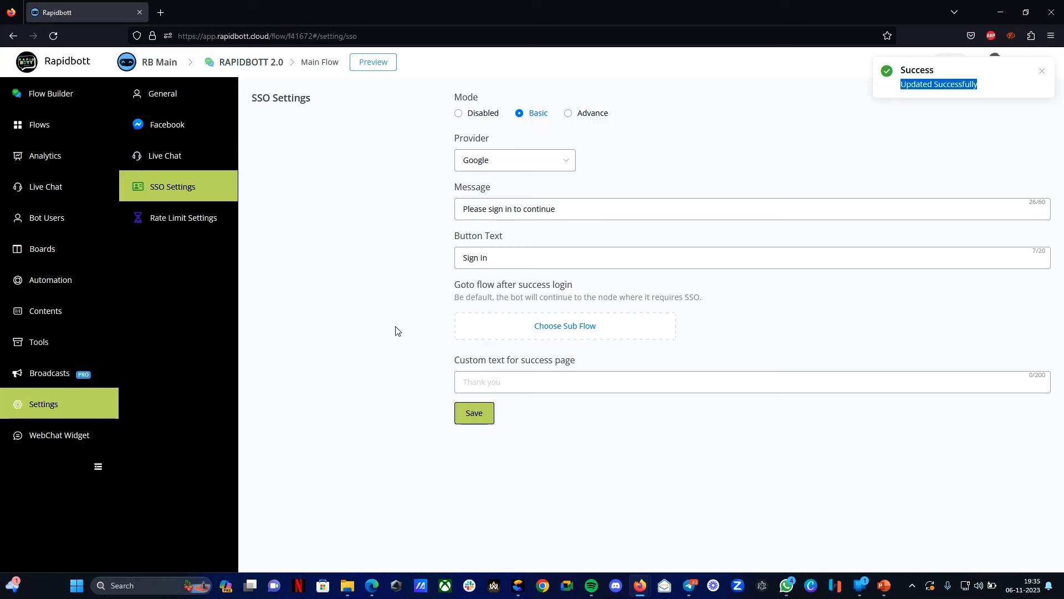
{"action": "left_click", "coordinate": [761, 151]}
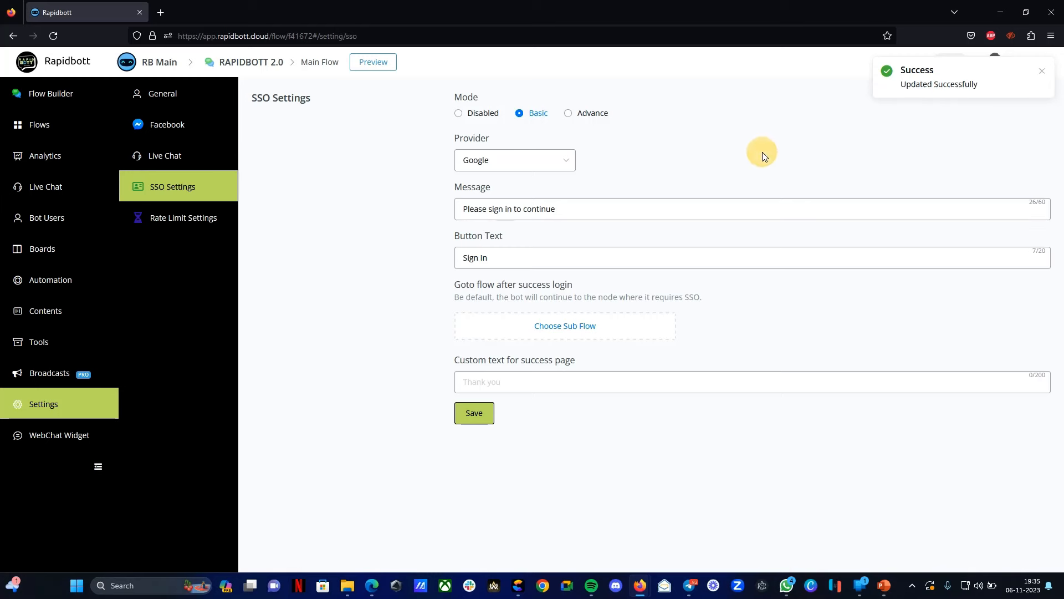
Examine the Start node of the published Main Flow and the sub flows that lead into it
{"action": "left_click", "coordinate": [30, 131]}
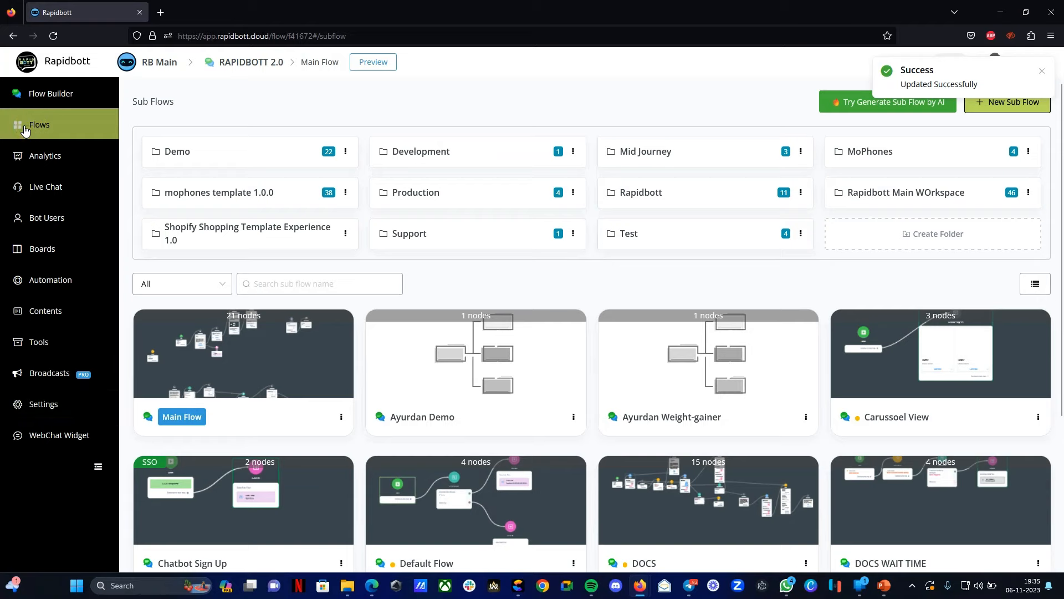
{"action": "left_click", "coordinate": [43, 95]}
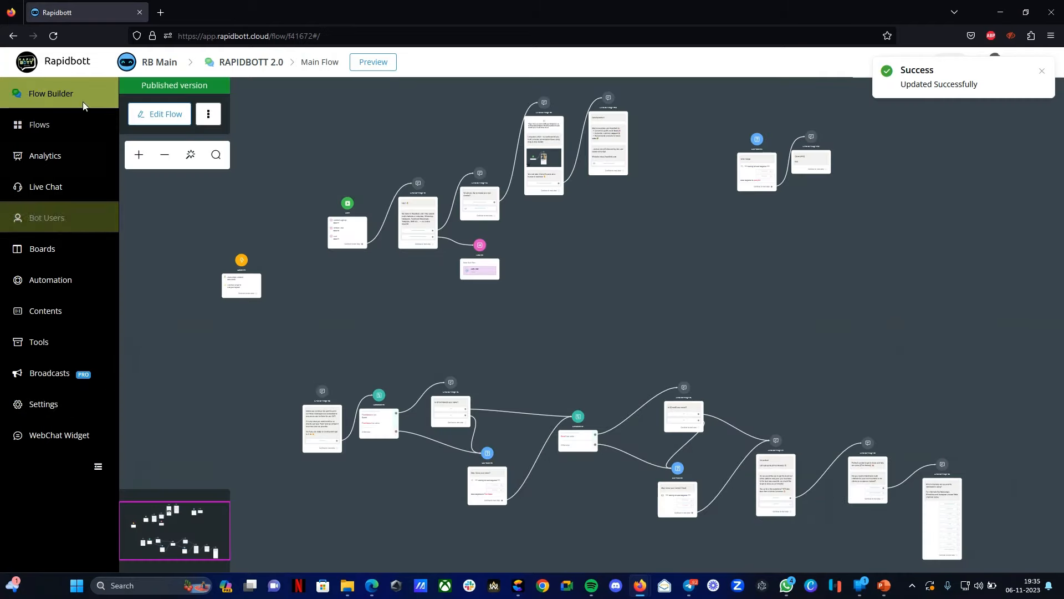
{"action": "scroll", "coordinate": [364, 235], "scroll_direction": "up", "scroll_amount": 5}
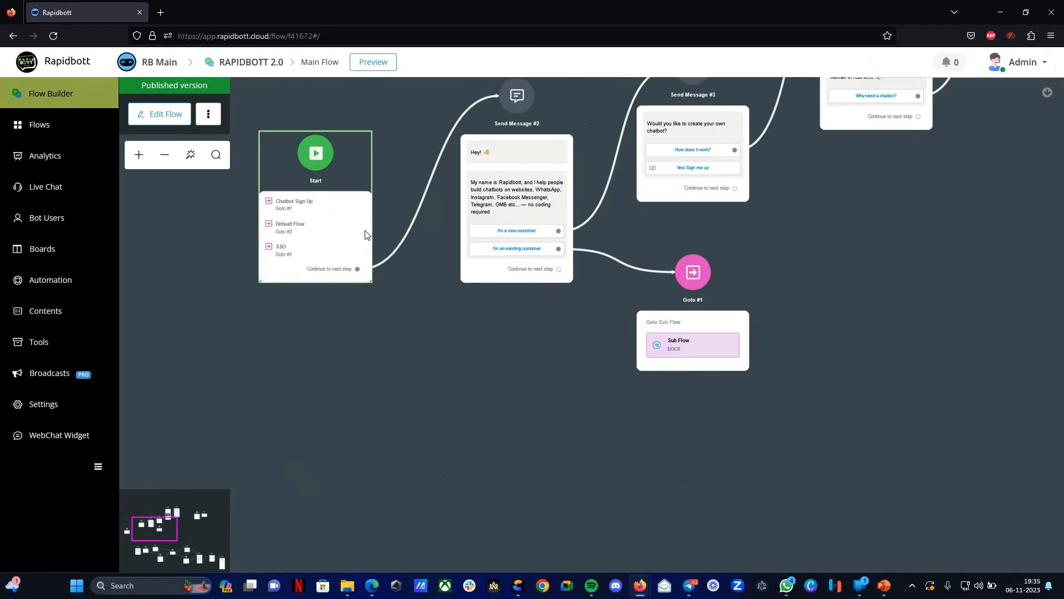
{"action": "left_click_drag", "start_coordinate": [388, 373], "coordinate": [437, 441]}
{"action": "left_click", "coordinate": [358, 268]}
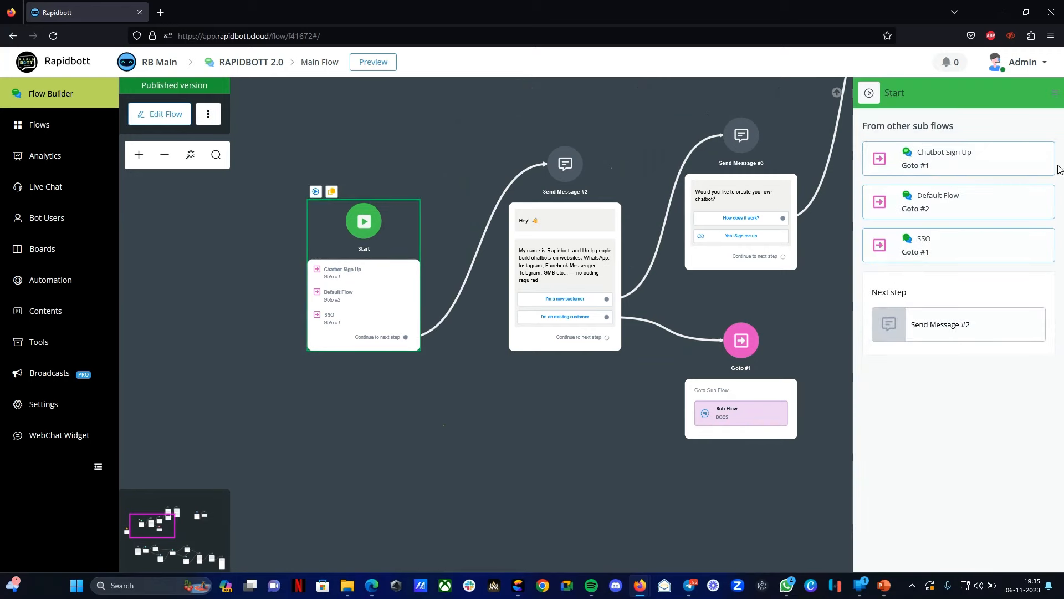
Open the Main Flow for editing and inspect the options of its Start node, including Add Trigger
{"action": "left_click", "coordinate": [166, 114]}
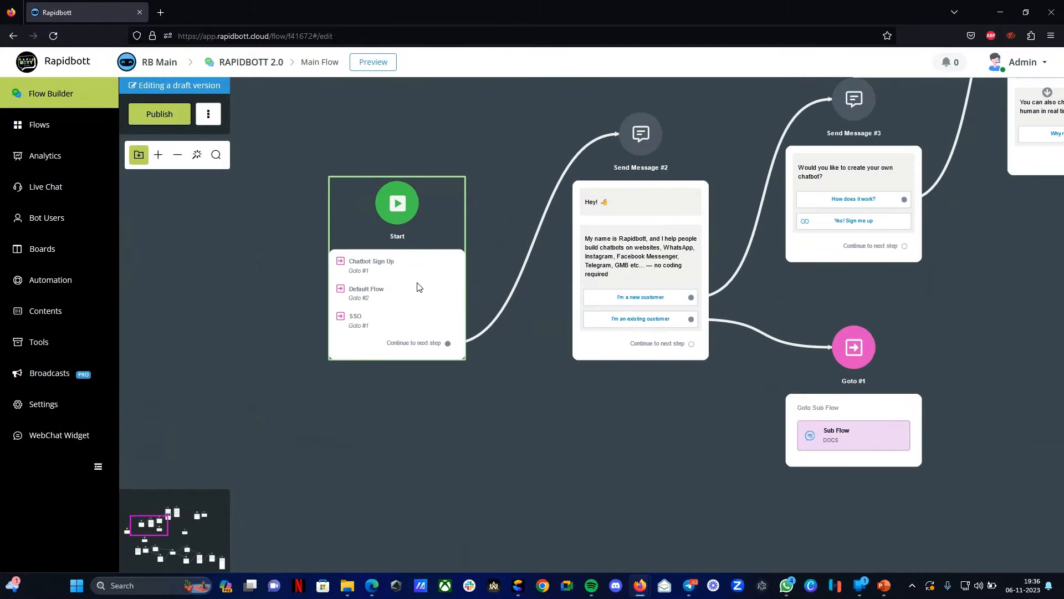
{"action": "left_click", "coordinate": [416, 283]}
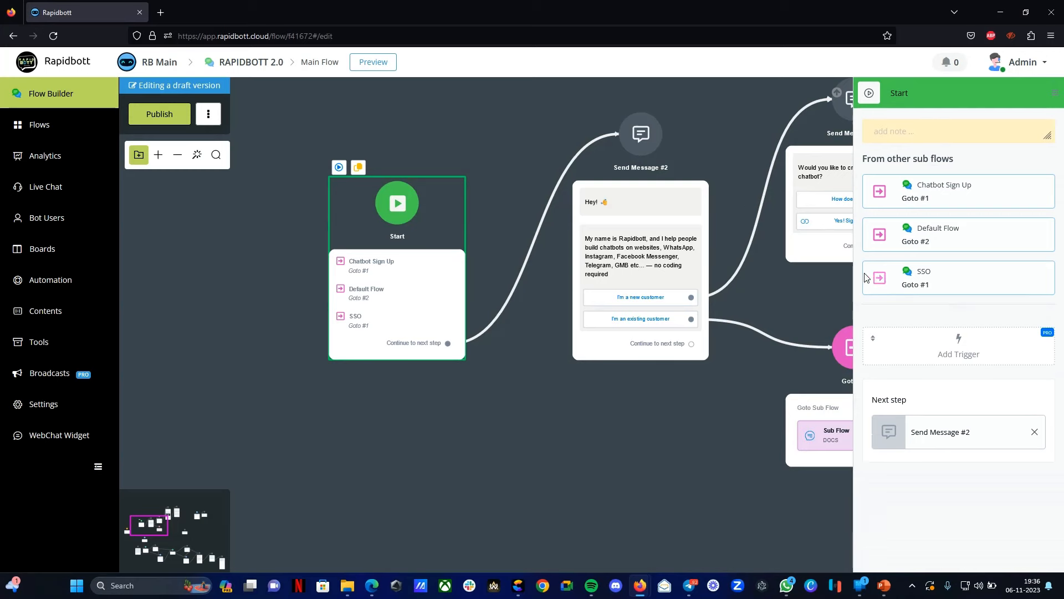
{"action": "left_click", "coordinate": [958, 339]}
{"action": "scroll", "coordinate": [281, 363], "scroll_direction": "down", "scroll_amount": 2}
{"action": "left_click", "coordinate": [493, 444]}
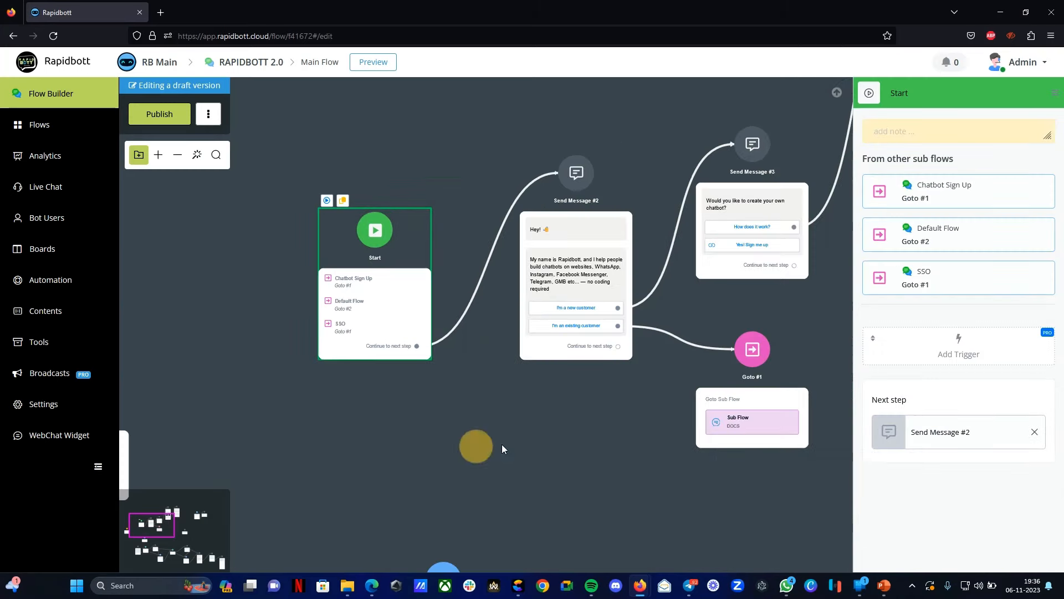
{"action": "left_click_drag", "start_coordinate": [539, 434], "coordinate": [444, 411]}
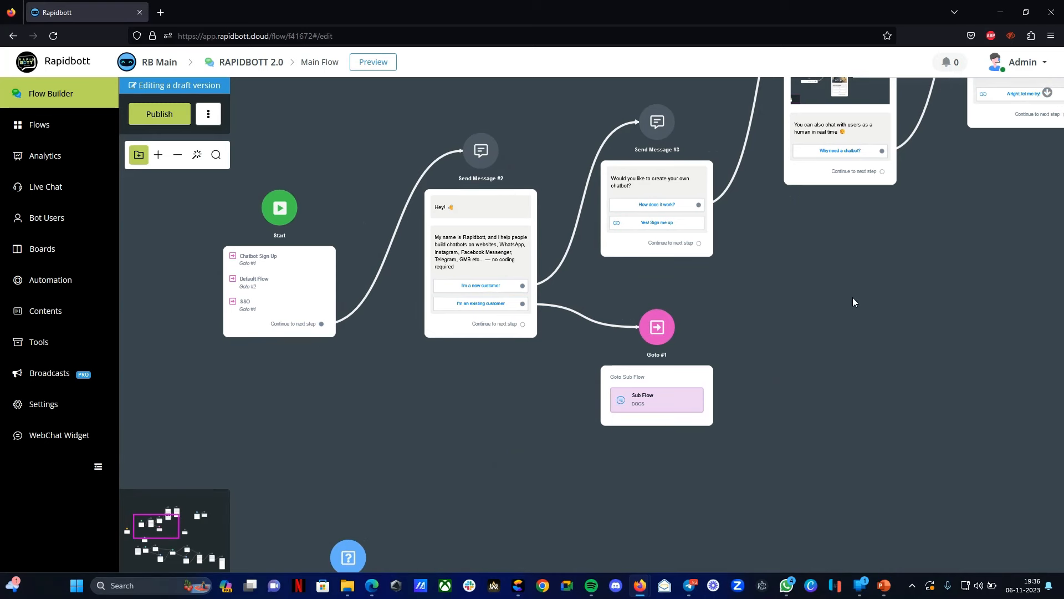
Check the Default Reply rule and its target sub flow in the keyword automation
{"action": "left_click", "coordinate": [37, 287]}
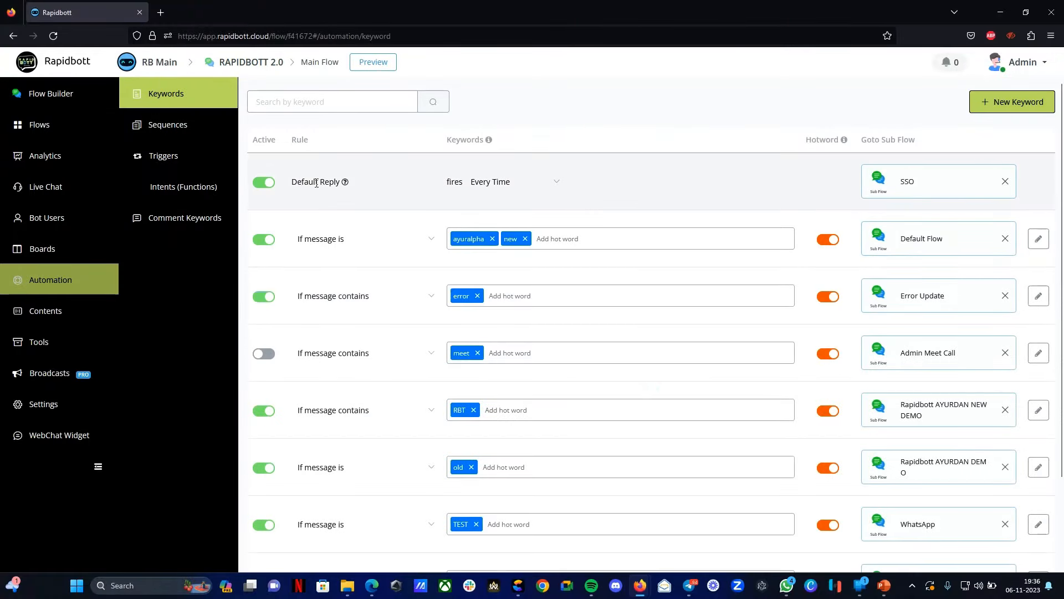
{"action": "left_click_drag", "start_coordinate": [295, 182], "coordinate": [340, 182]}
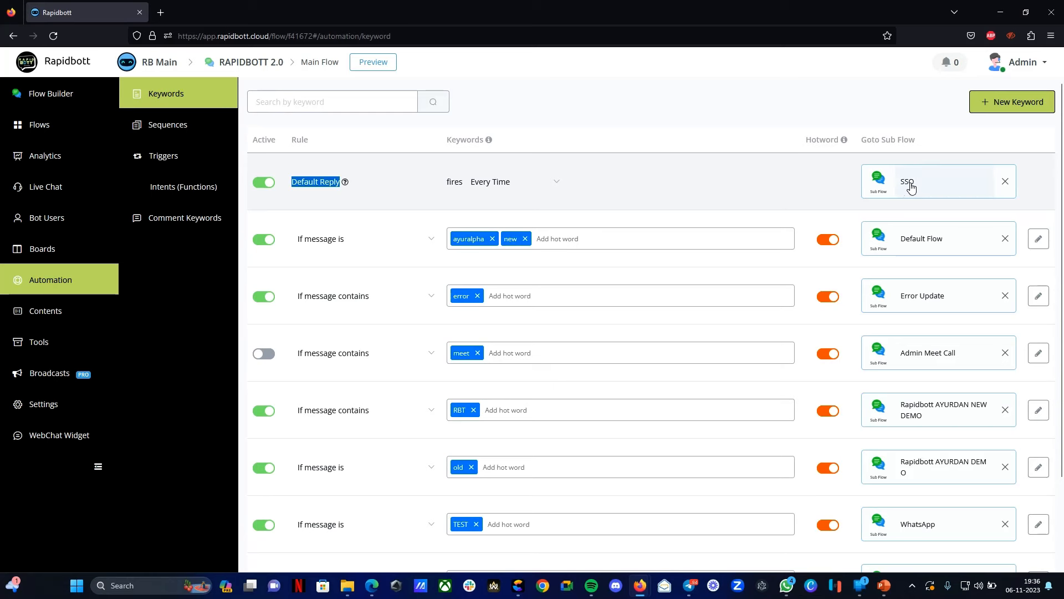
Open the SSO sub flow from the Test folder for editing
{"action": "left_click", "coordinate": [83, 127]}
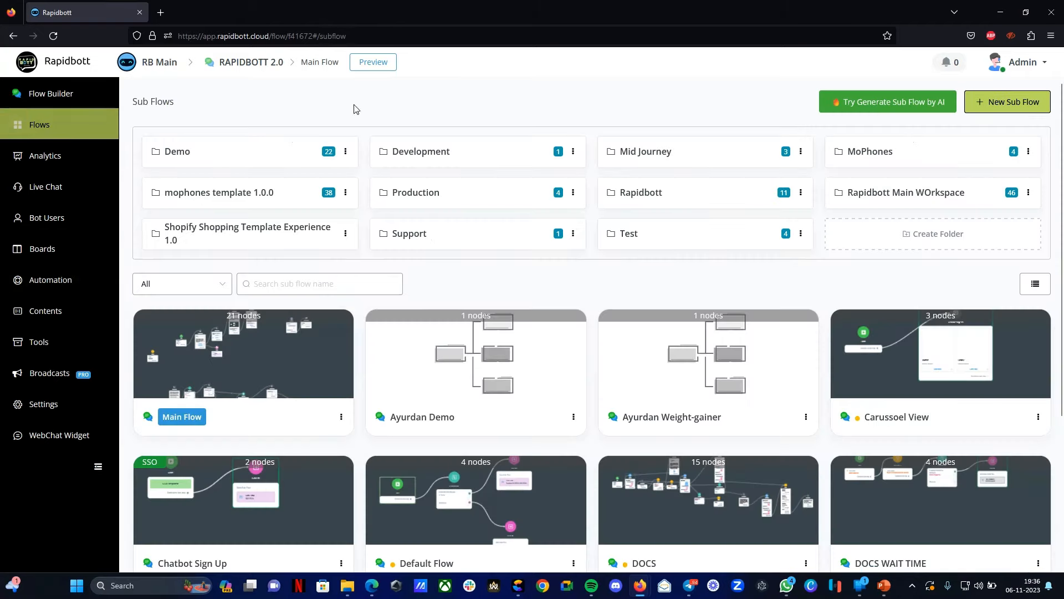
{"action": "left_click", "coordinate": [637, 227]}
{"action": "left_click", "coordinate": [677, 298]}
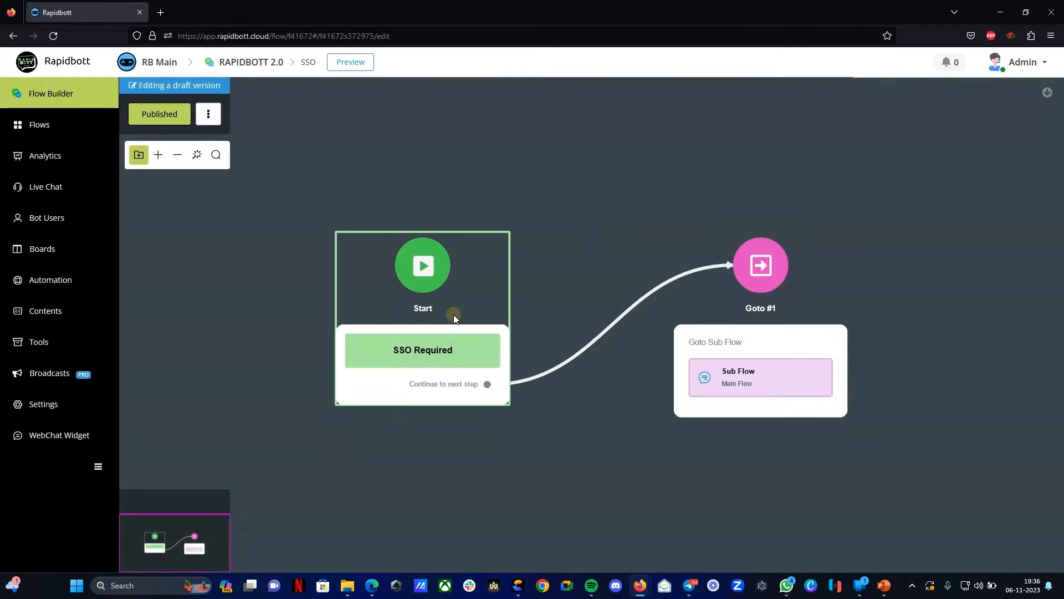
Switch the SSO Required option of the sub flow's Start node off and back on
{"action": "left_click", "coordinate": [451, 314]}
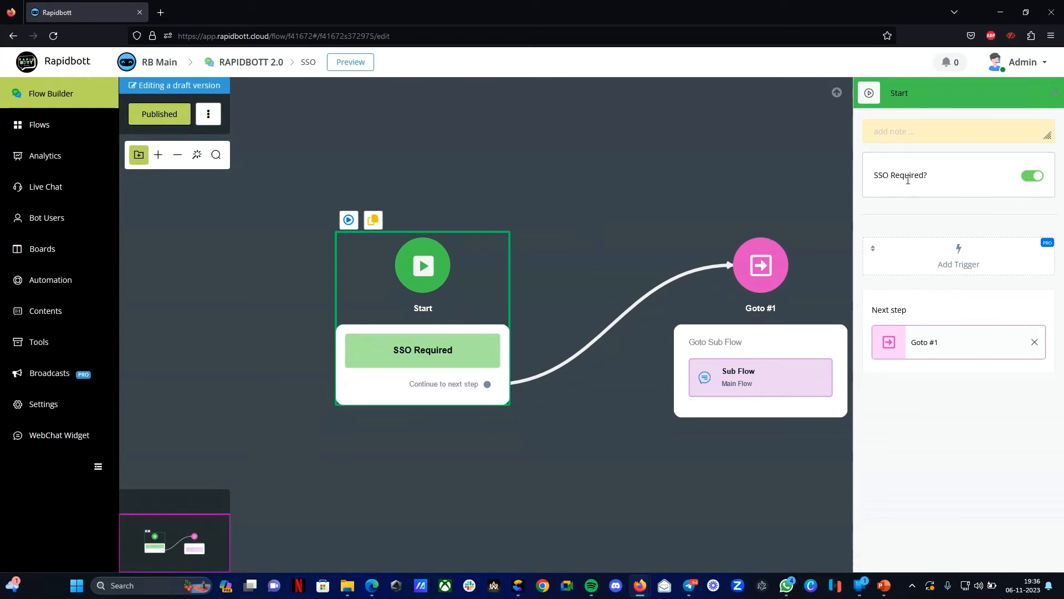
{"action": "left_click_drag", "start_coordinate": [871, 179], "coordinate": [927, 174]}
{"action": "left_click", "coordinate": [1037, 182]}
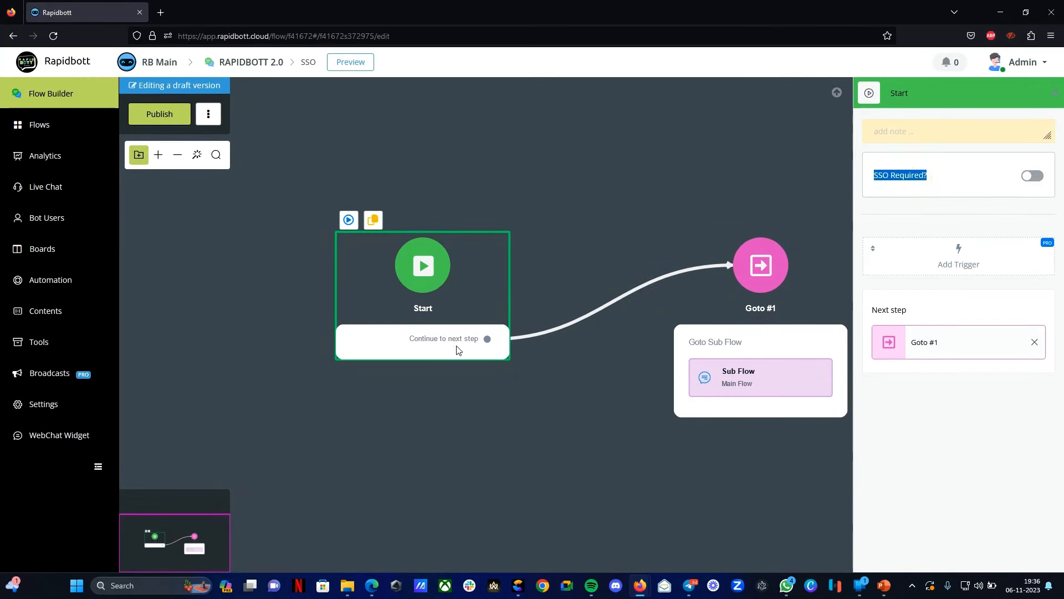
{"action": "mouse_move", "coordinate": [513, 335]}
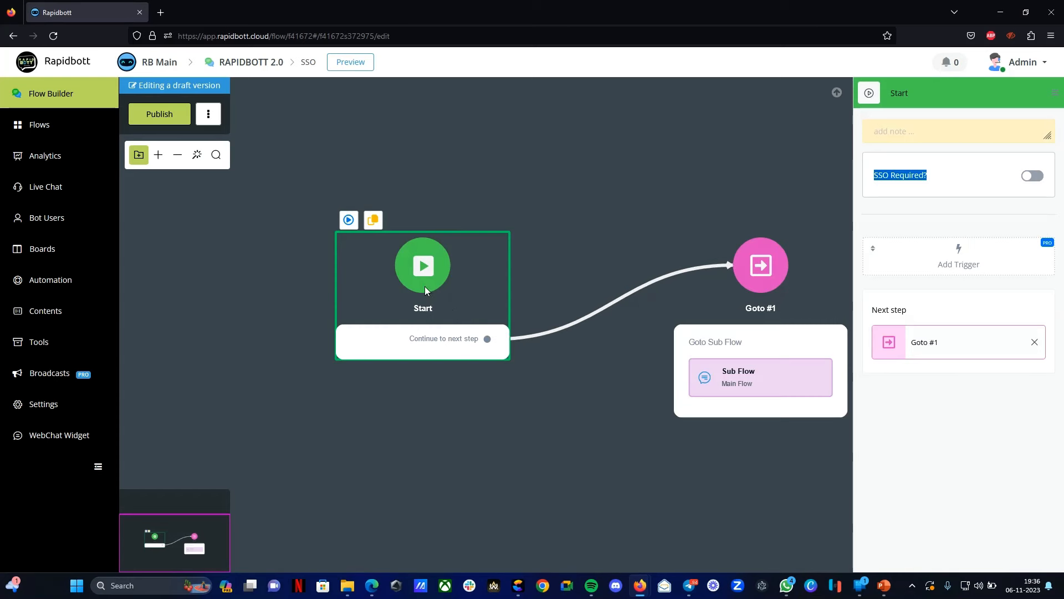
{"action": "left_click", "coordinate": [947, 177]}
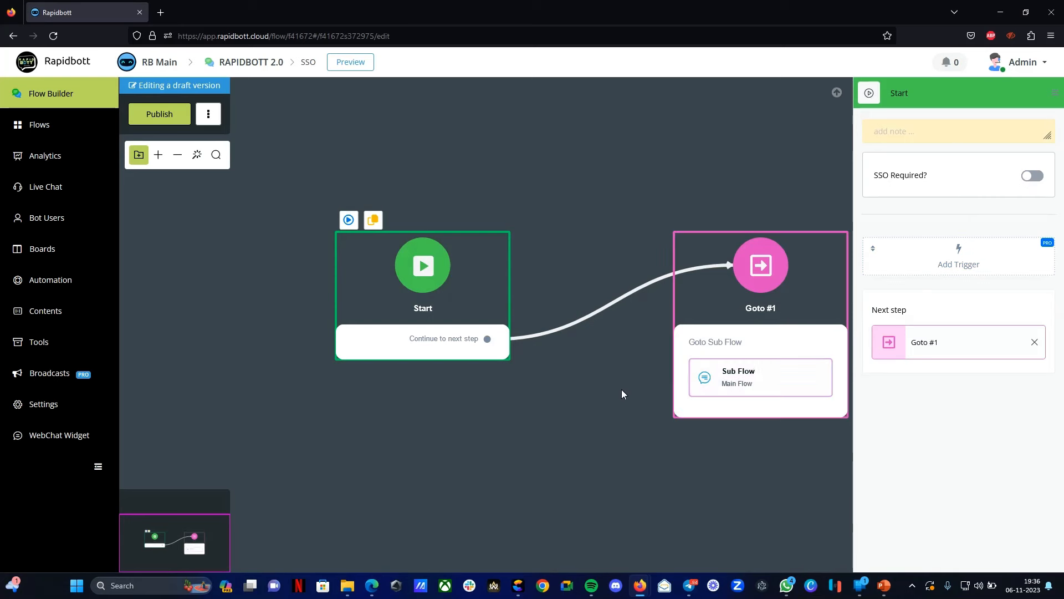
{"action": "left_click", "coordinate": [1030, 176]}
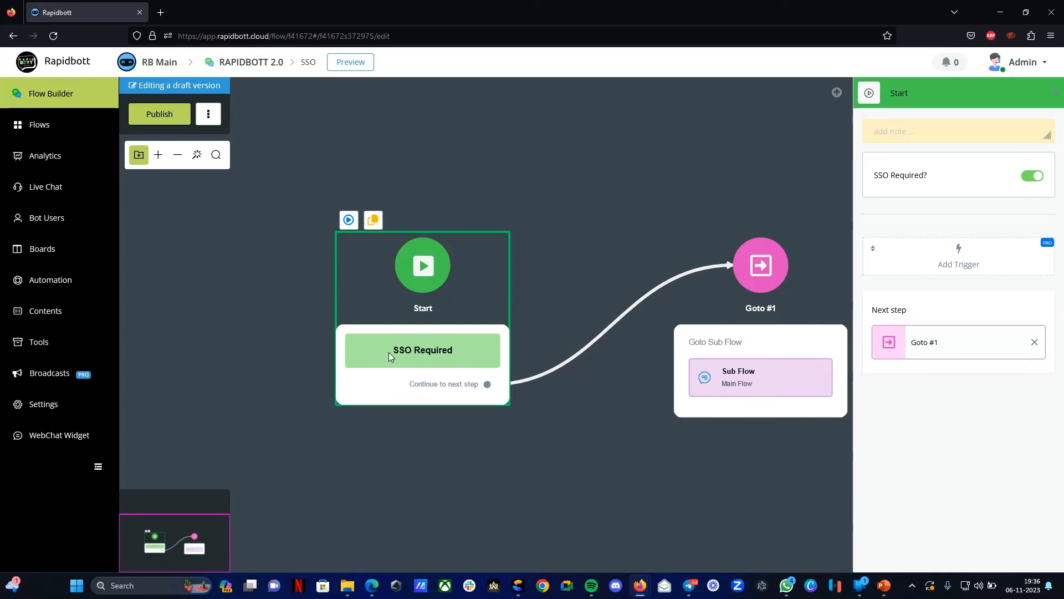
Review the SSO Required option on the Start node and the Main Flow target of the Goto #1 node
{"action": "left_click_drag", "start_coordinate": [932, 177], "coordinate": [871, 176]}
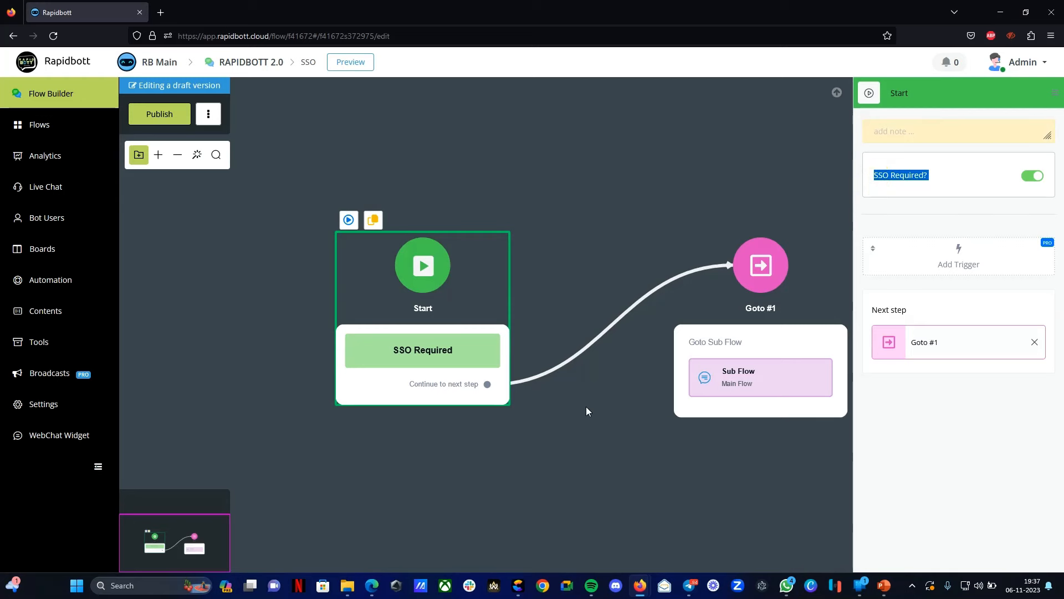
{"action": "left_click_drag", "start_coordinate": [586, 411], "coordinate": [499, 406]}
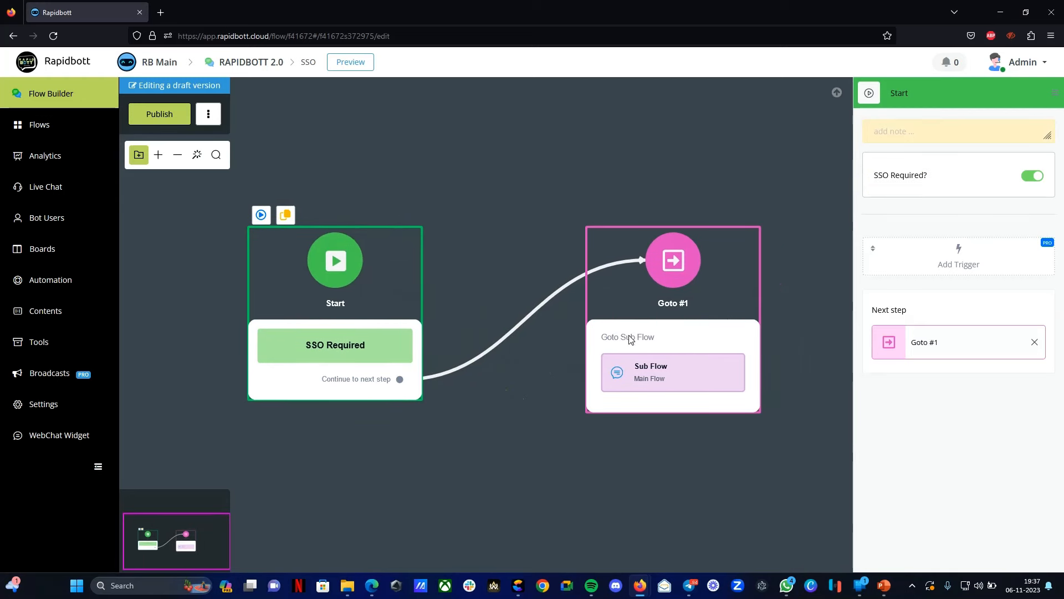
{"action": "left_click", "coordinate": [694, 329]}
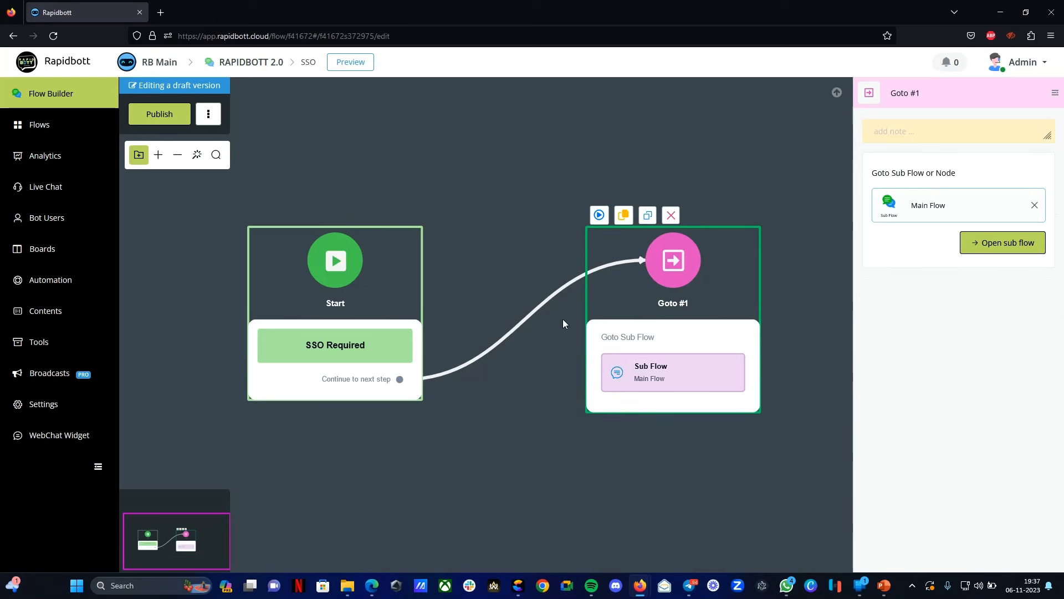
Preview the SSO sub flow in the web browser and send "hi" to the bot in the web chat
{"action": "left_click", "coordinate": [351, 65]}
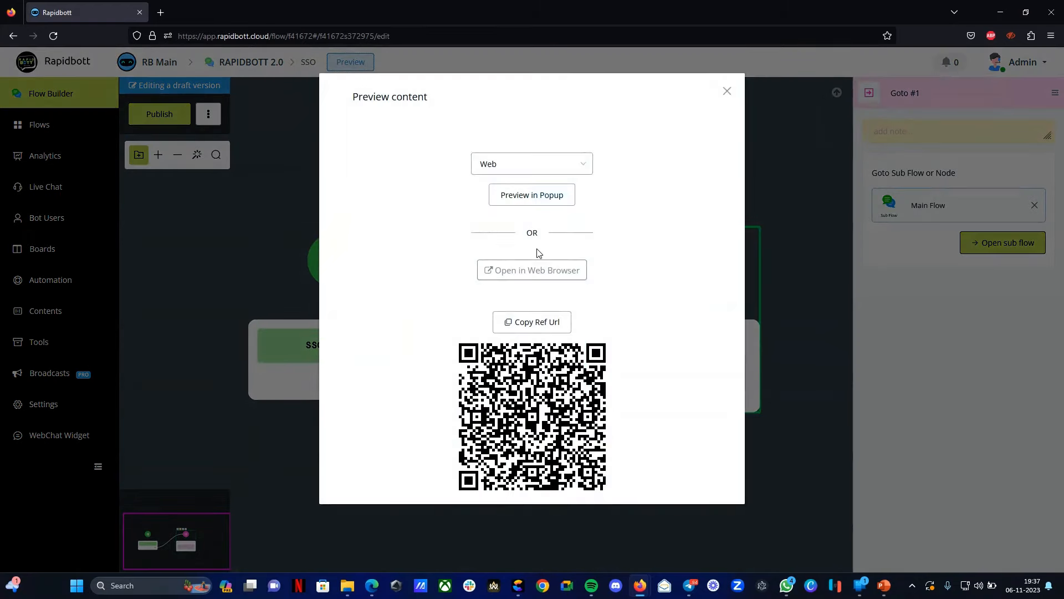
{"action": "left_click", "coordinate": [533, 282]}
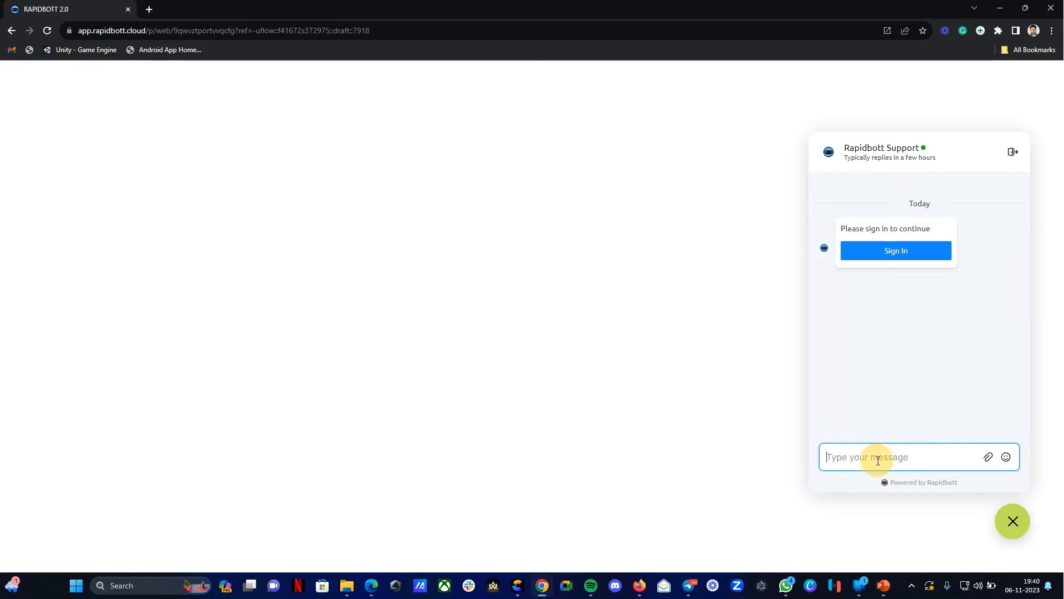
{"action": "type", "text": "hi"}
{"action": "key", "text": "Return"}
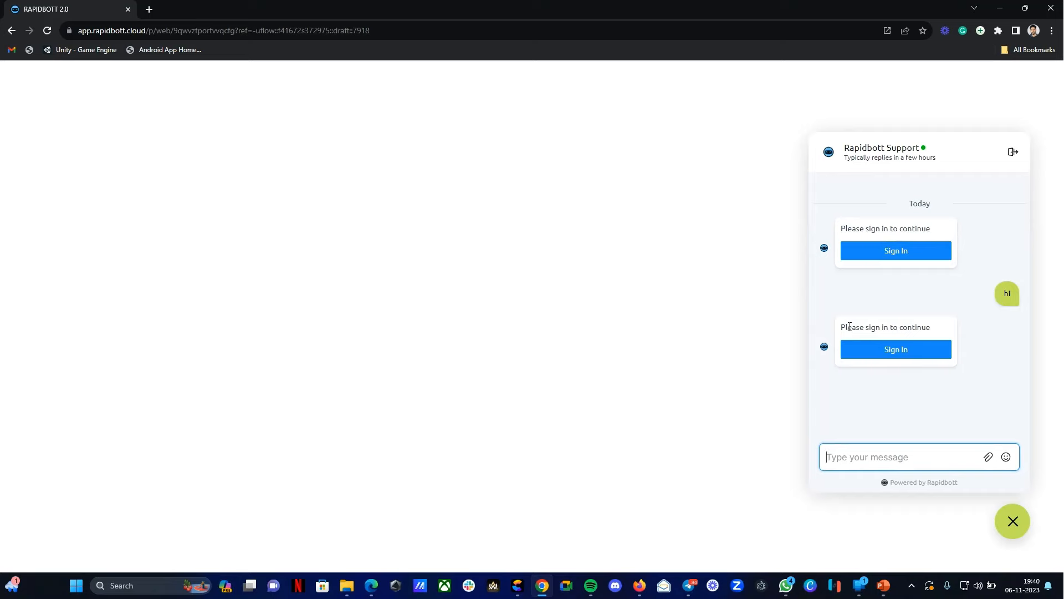
Sign in to the web chat bot by choosing a Google account in the sign-in window
{"action": "left_click", "coordinate": [888, 353]}
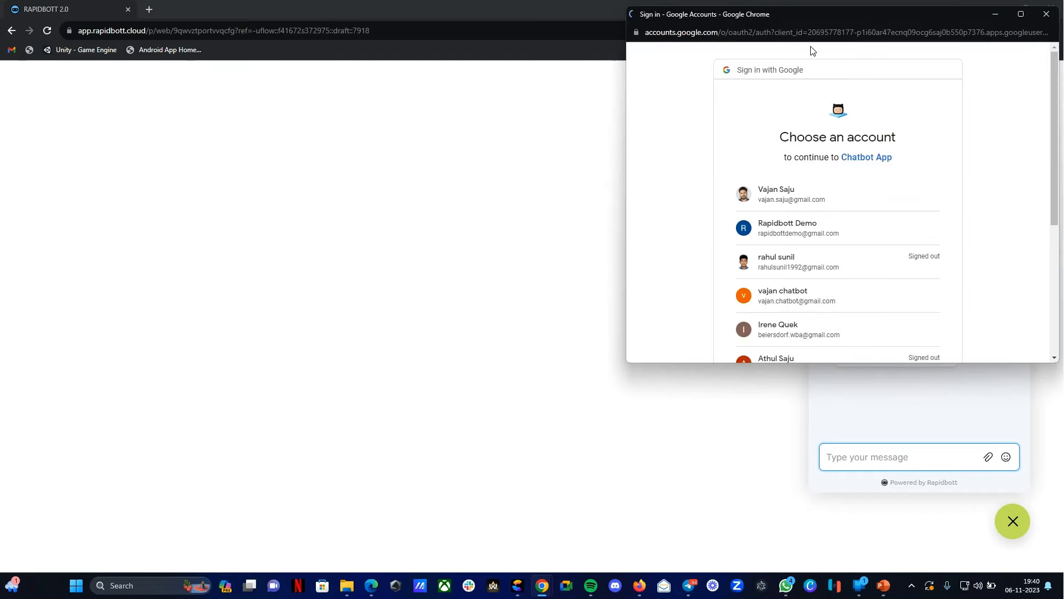
{"action": "left_click_drag", "start_coordinate": [807, 16], "coordinate": [643, 52]}
{"action": "scroll", "coordinate": [665, 207], "scroll_direction": "down", "scroll_amount": 2}
{"action": "scroll", "coordinate": [637, 226], "scroll_direction": "up", "scroll_amount": 2}
{"action": "left_click", "coordinate": [617, 233]}
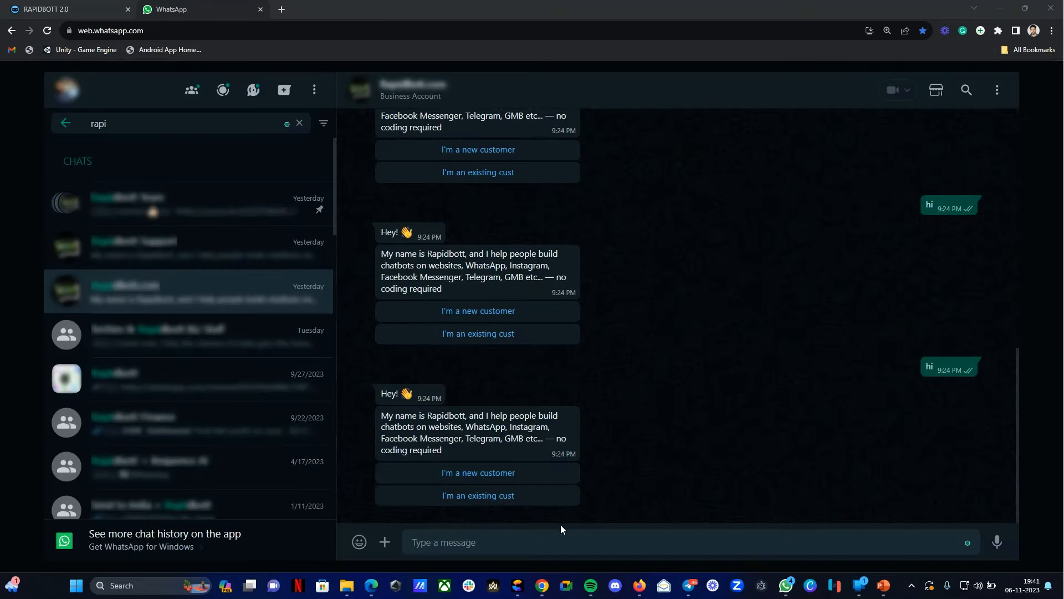
Send "hi" to the RapidBott.com chat in WhatsApp Web and examine the bot's reply
{"action": "type", "text": "hi"}
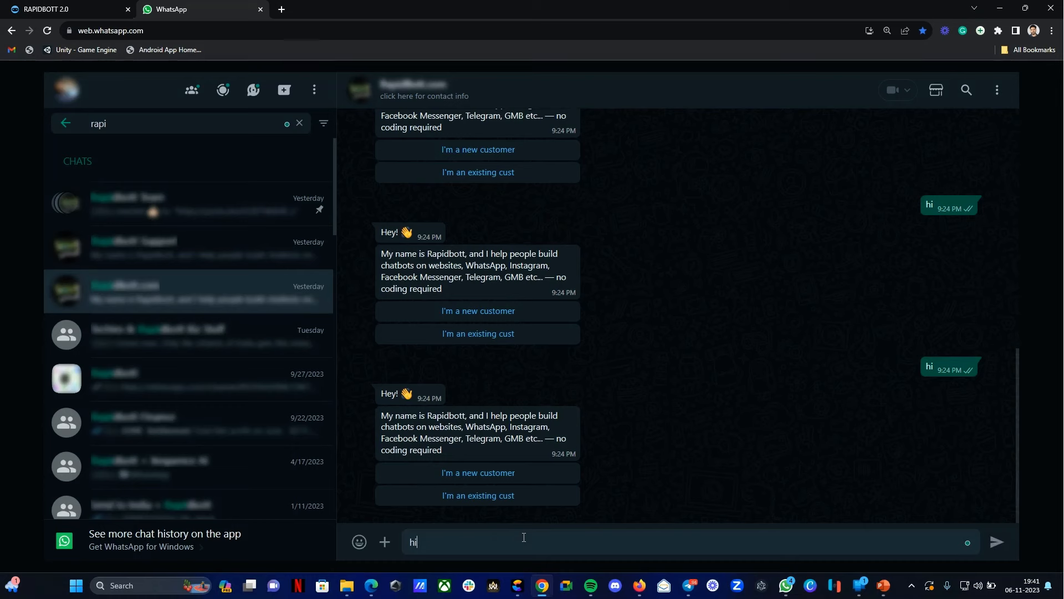
{"action": "key", "text": "Return"}
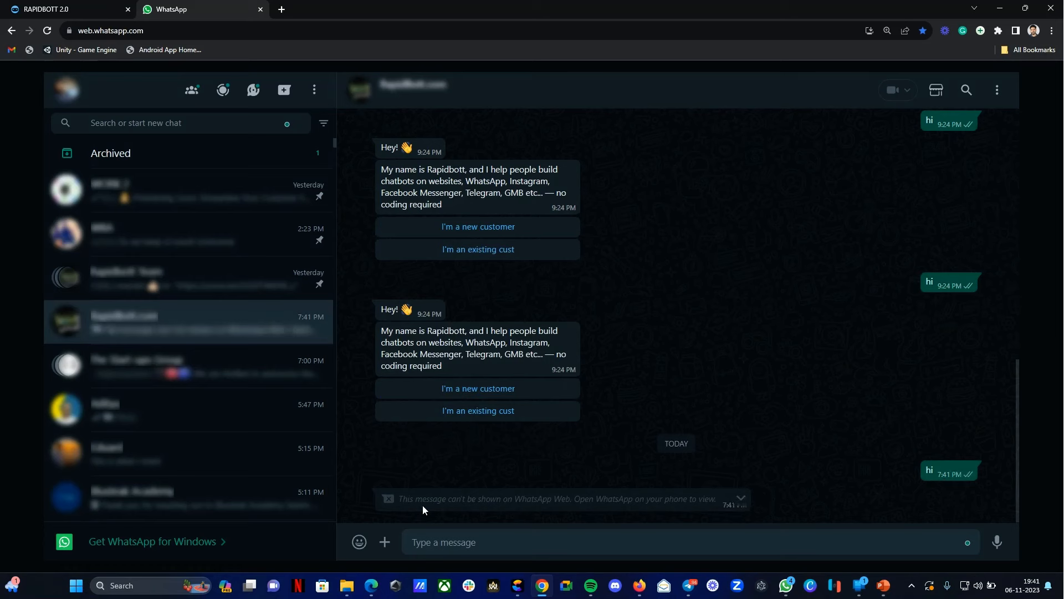
{"action": "left_click_drag", "start_coordinate": [402, 501], "coordinate": [576, 497]}
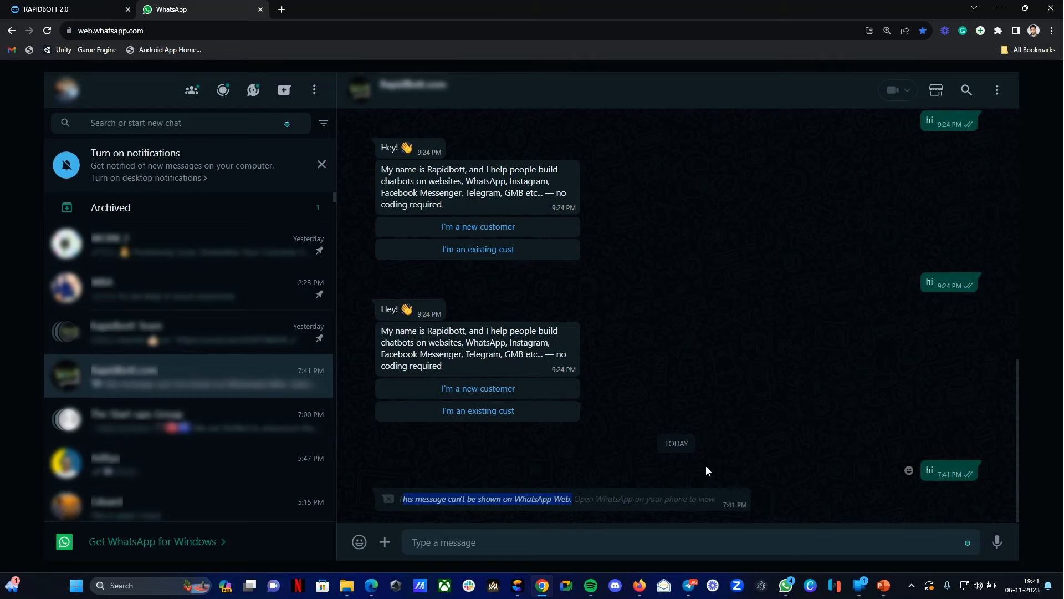
Open the RapidBott.com chat in the phone's WhatsApp through Phone Link and move its window aside
{"action": "left_click", "coordinate": [860, 586]}
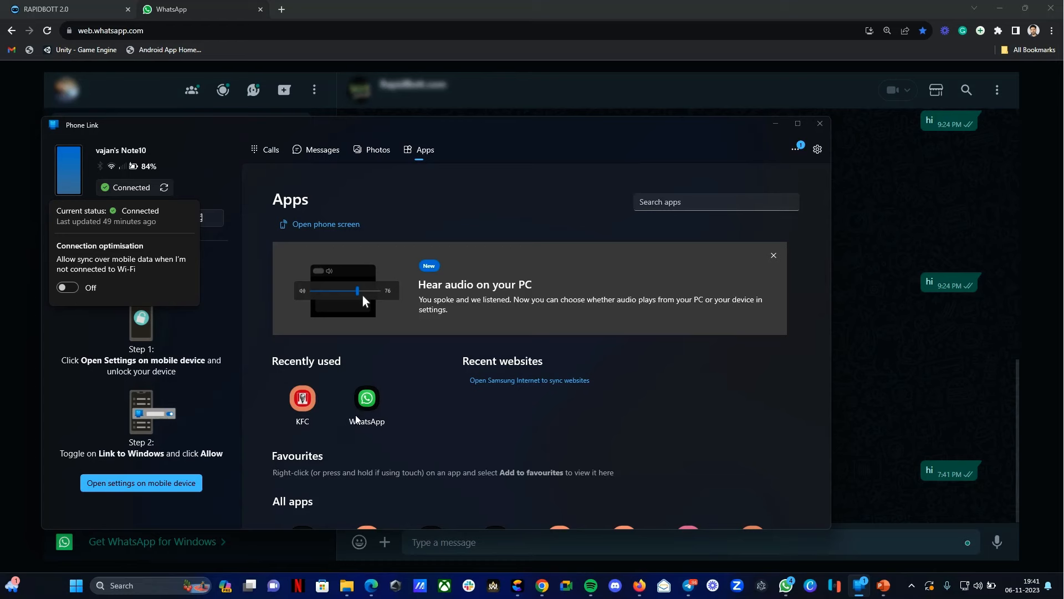
{"action": "left_click", "coordinate": [776, 122]}
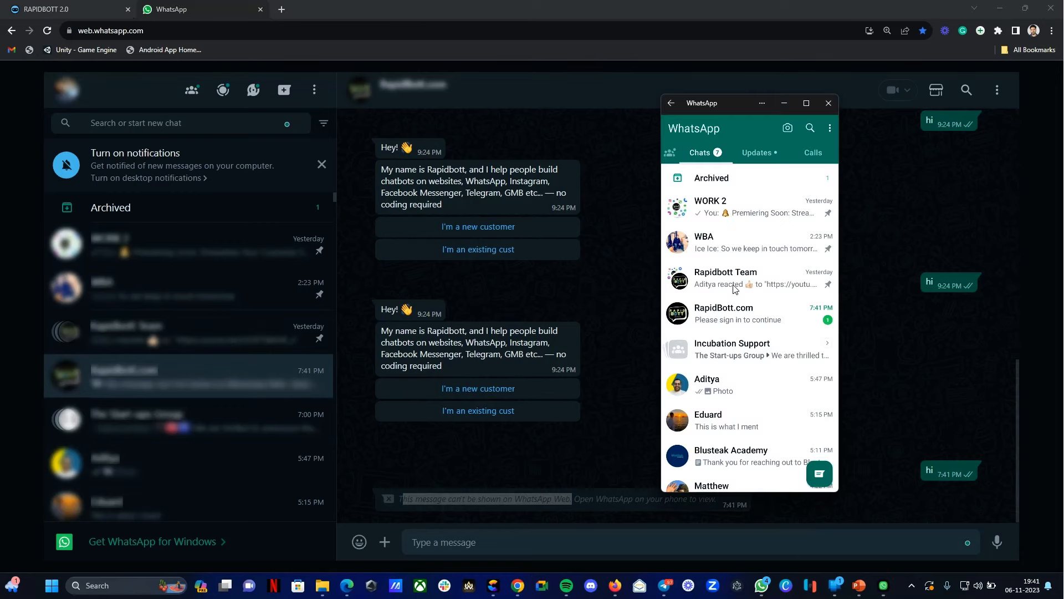
{"action": "left_click", "coordinate": [731, 321]}
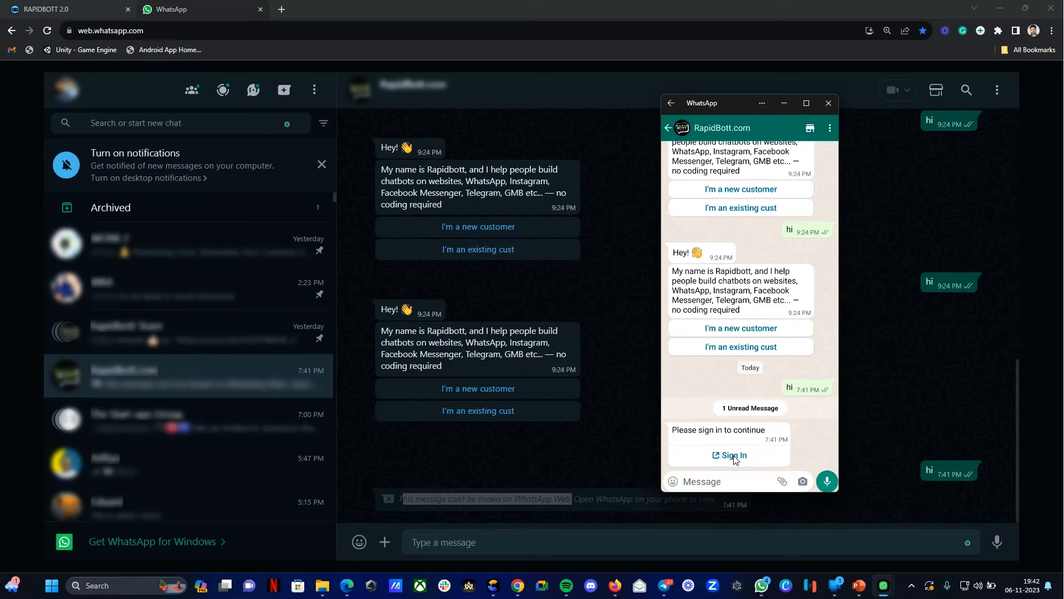
{"action": "left_click_drag", "start_coordinate": [716, 106], "coordinate": [752, 98]}
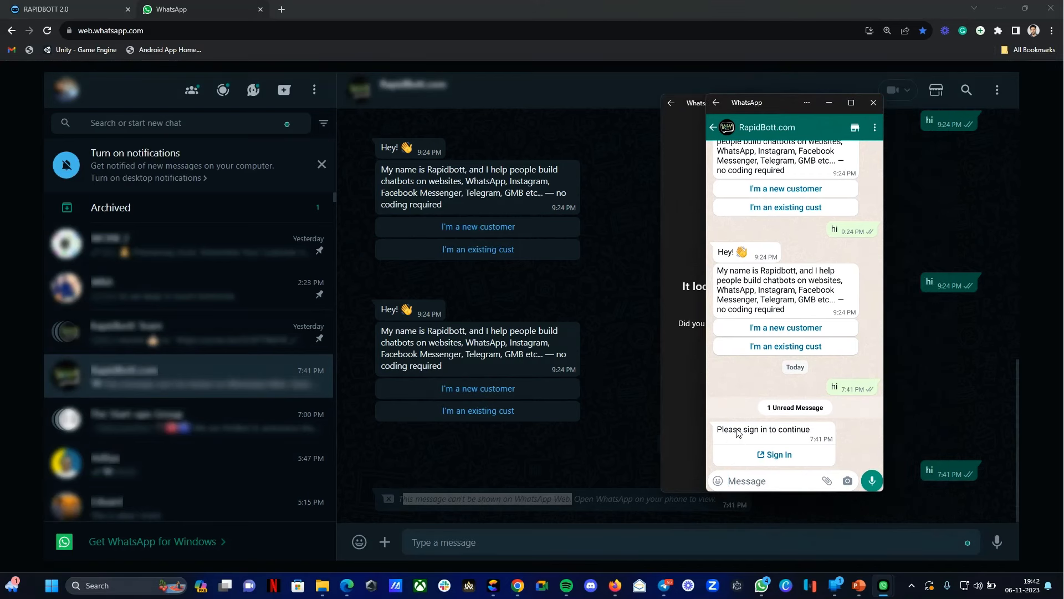
Sign in from the WhatsApp chat with the first listed Google account, and close the phone's Chrome window
{"action": "left_click", "coordinate": [781, 455]}
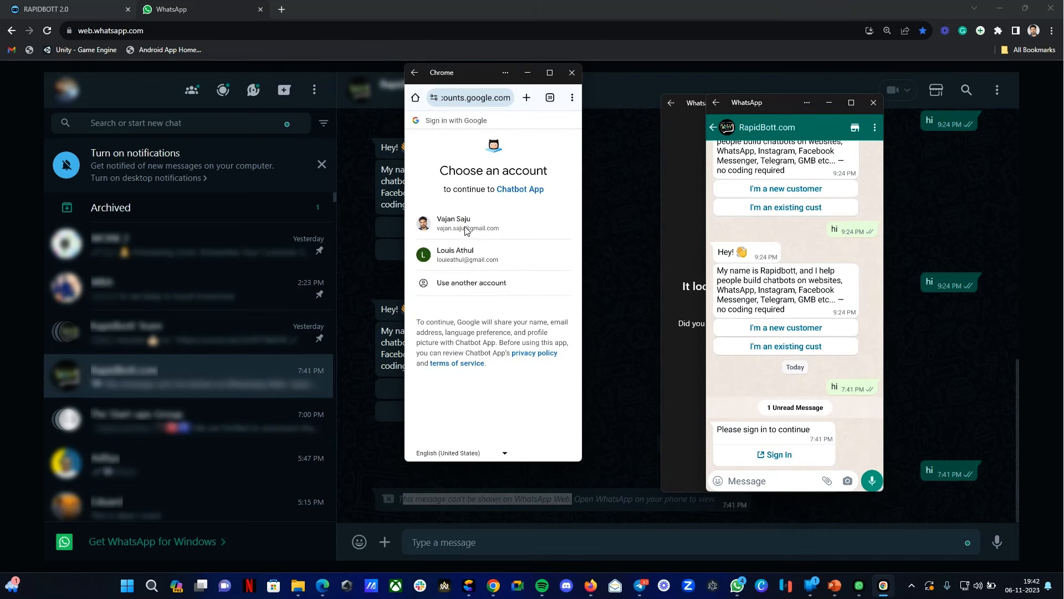
{"action": "left_click", "coordinate": [460, 223]}
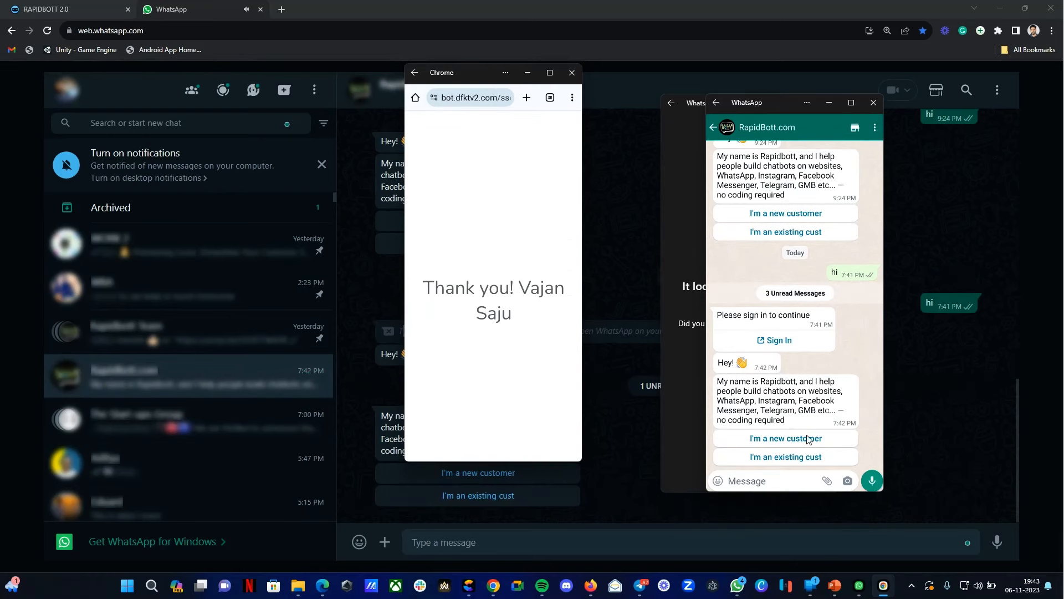
{"action": "left_click", "coordinate": [570, 75]}
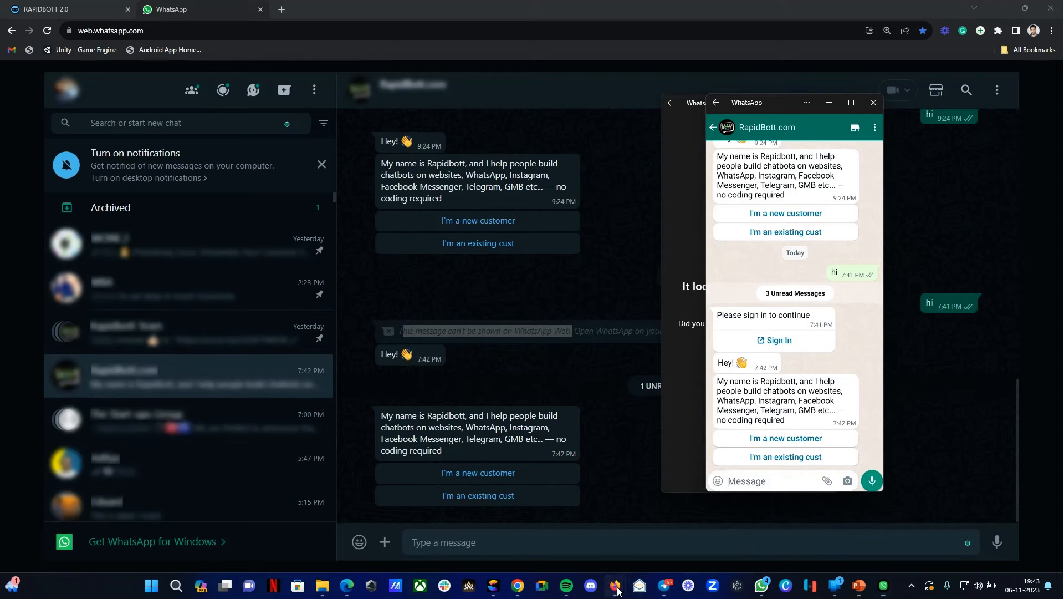
Switch to Rapidbott in Firefox and review the profile of the SSO-badged user in Bot Users
{"action": "mouse_move", "coordinate": [617, 591]}
{"action": "left_click", "coordinate": [637, 550]}
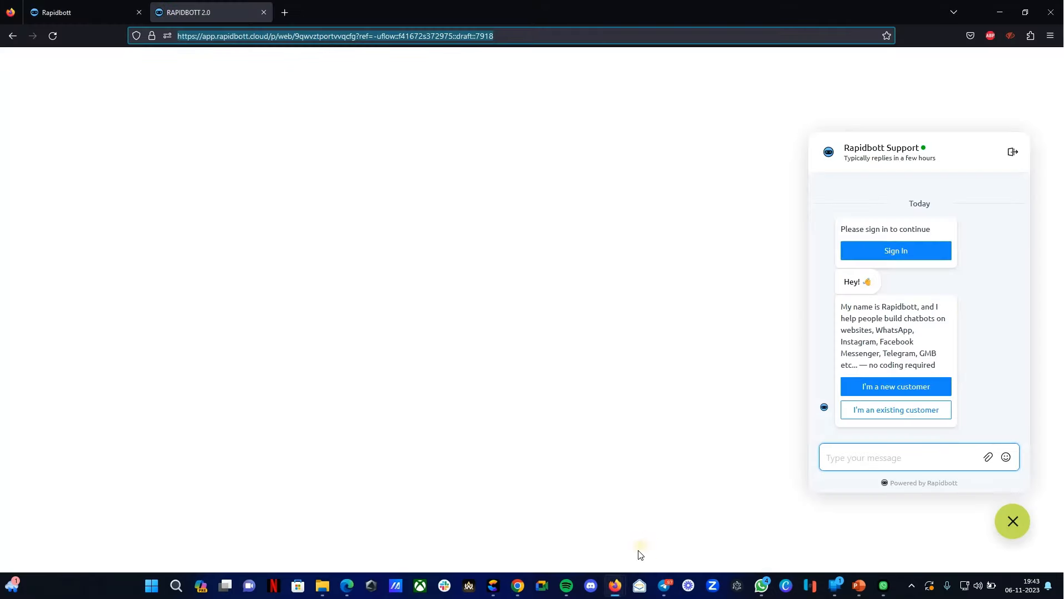
{"action": "left_click", "coordinate": [81, 16]}
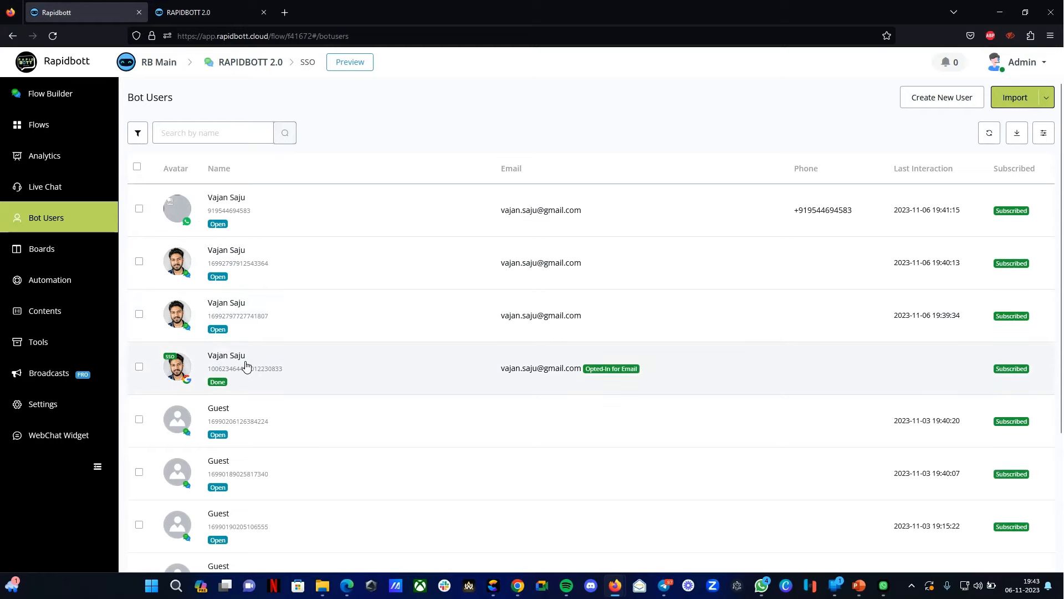
{"action": "left_click", "coordinate": [246, 367]}
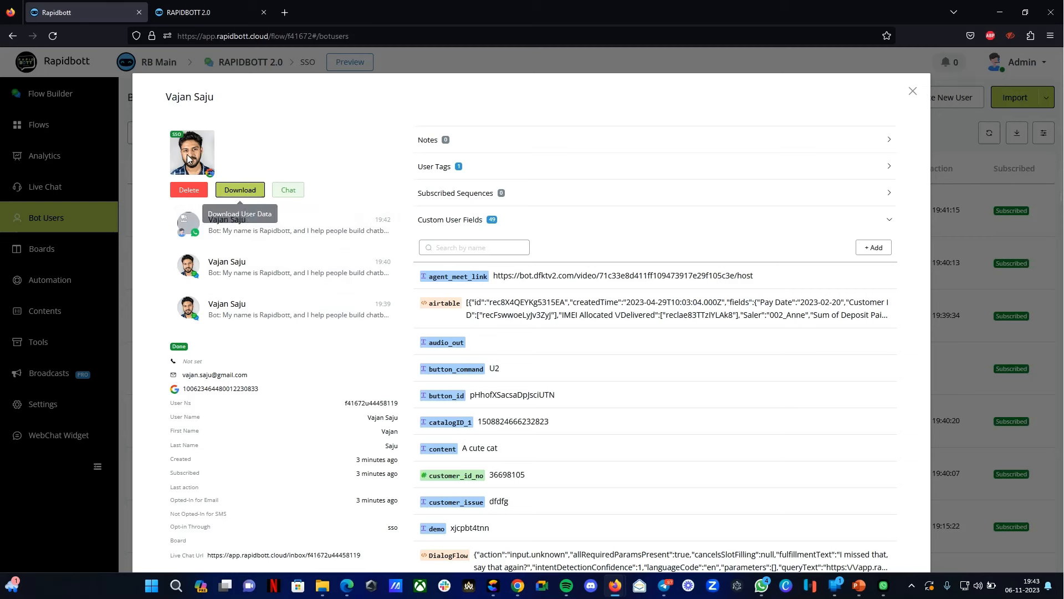
{"action": "left_click", "coordinate": [909, 96]}
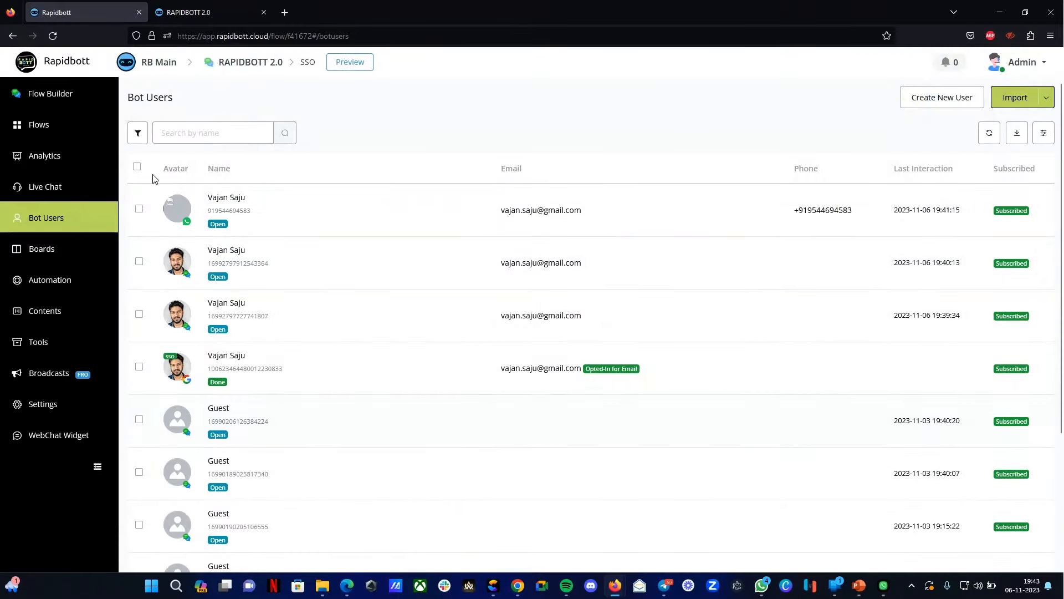
Open the bot's SSO Settings
{"action": "left_click", "coordinate": [41, 403]}
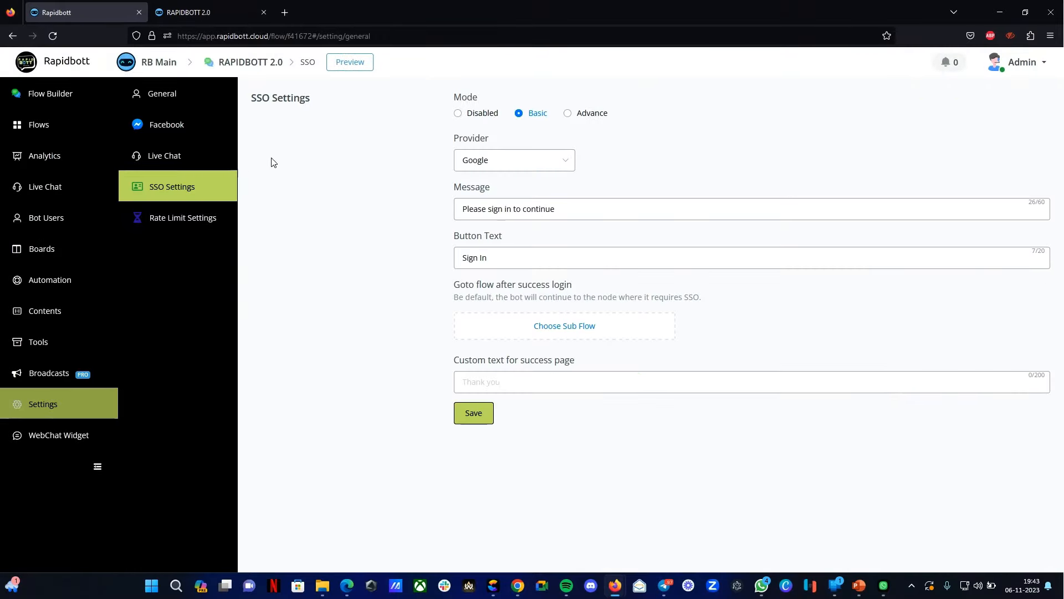